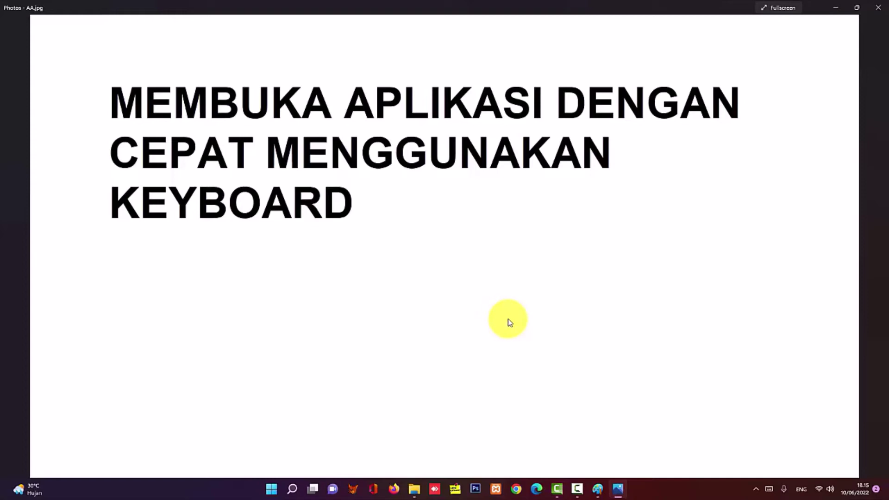
- Minimize the AA.jpg image to reveal the desktop with the Word, Excel, PowerPoint and Google Chrome shortcuts
left_click(618, 489)
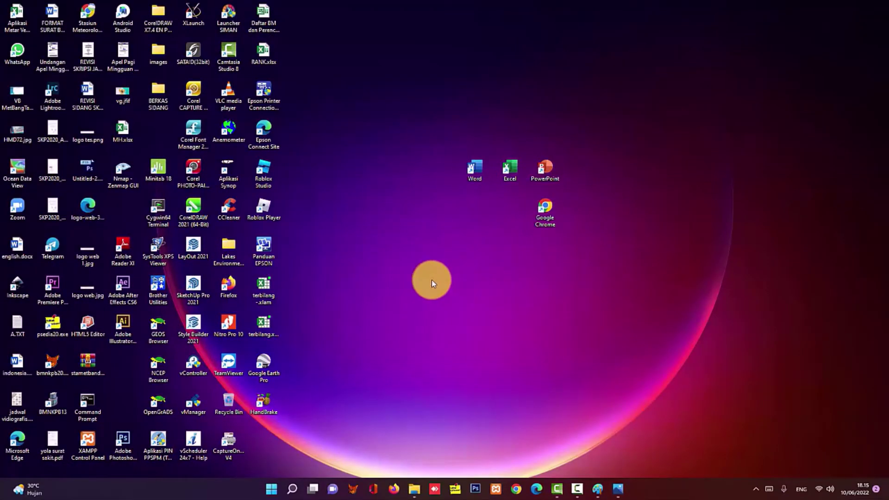
left_click(474, 168)
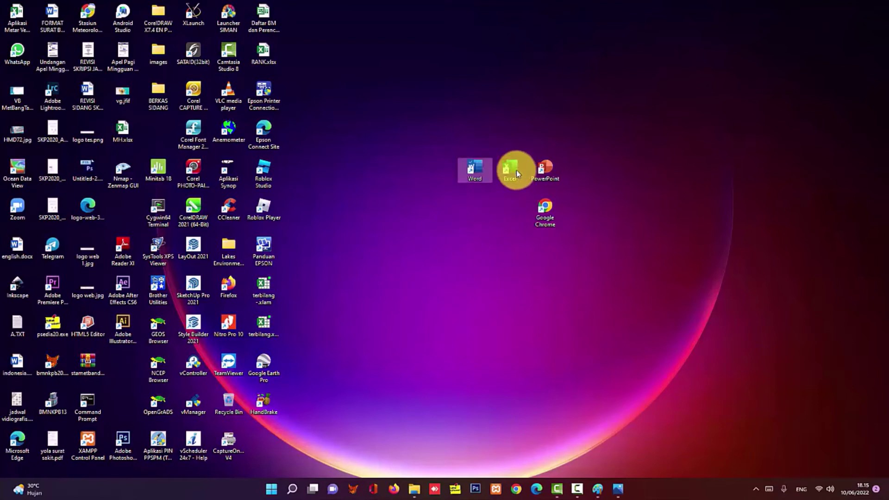
left_click(548, 217)
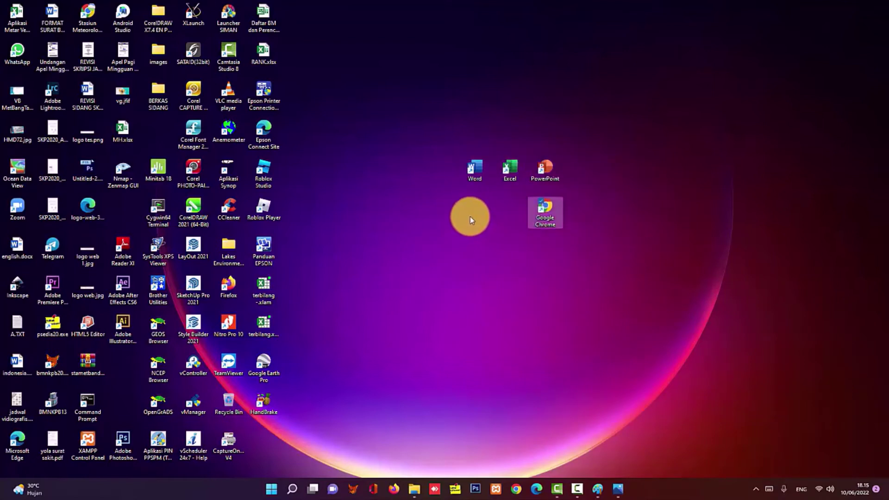
- Start a blank Word document using the Open command of the Word desktop shortcut, and close Word
left_click(477, 169)
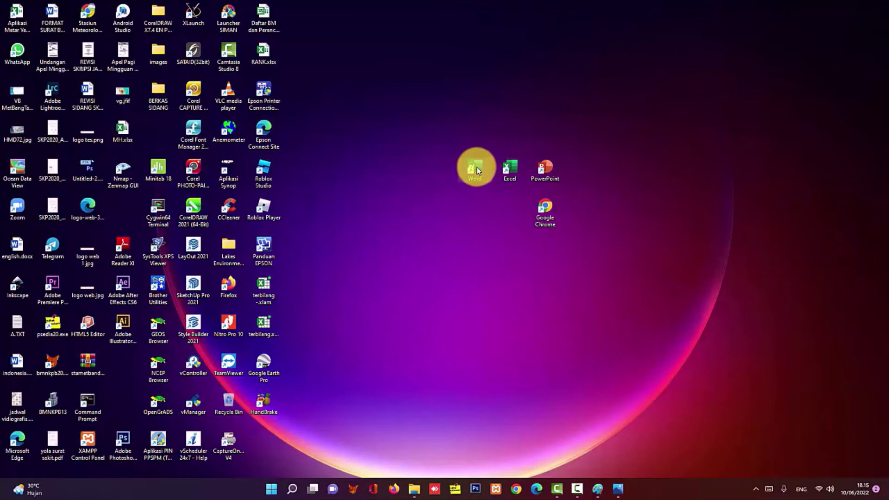
right_click(477, 168)
left_click(510, 199)
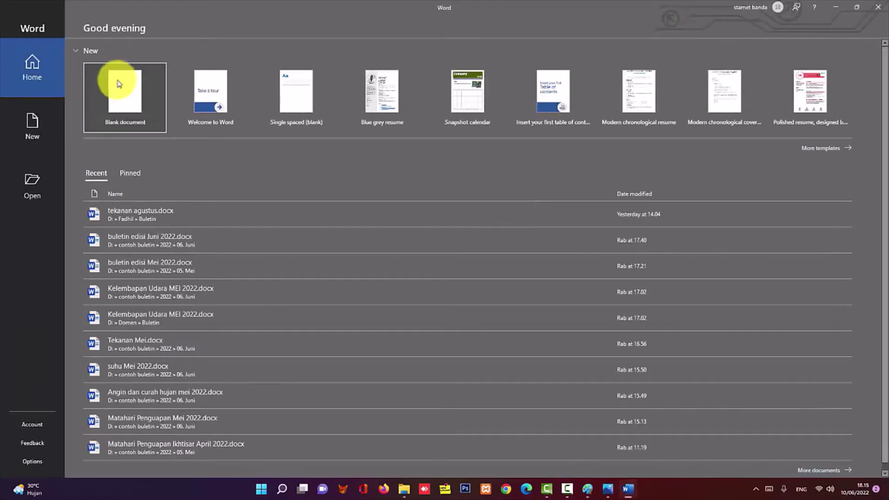
left_click(129, 107)
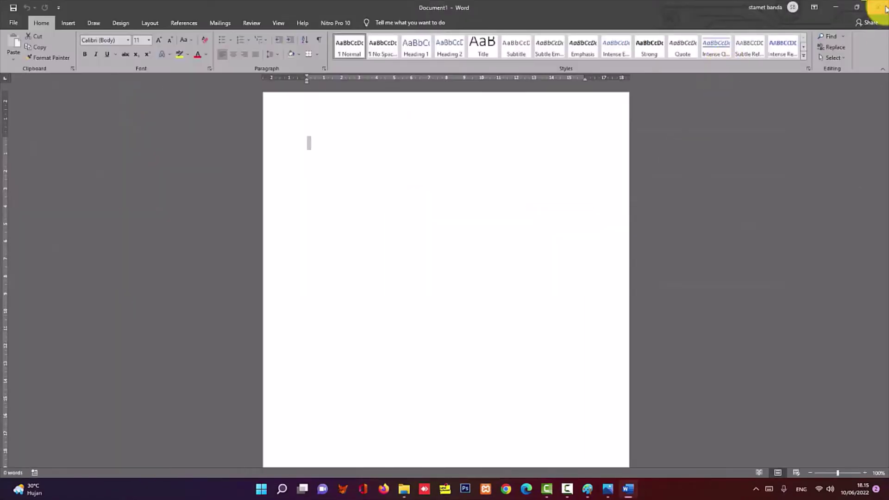
left_click(878, 7)
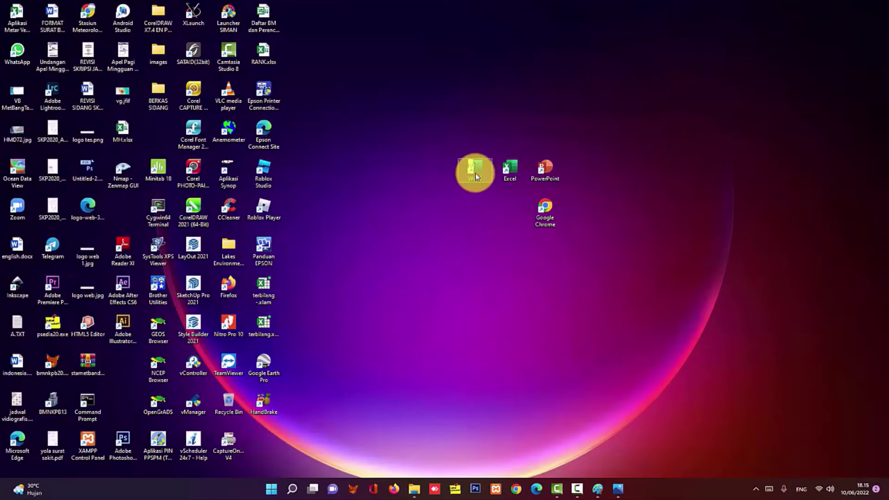
- Launch Word directly from its desktop shortcut, start a blank document and close the program again
double_click(476, 171)
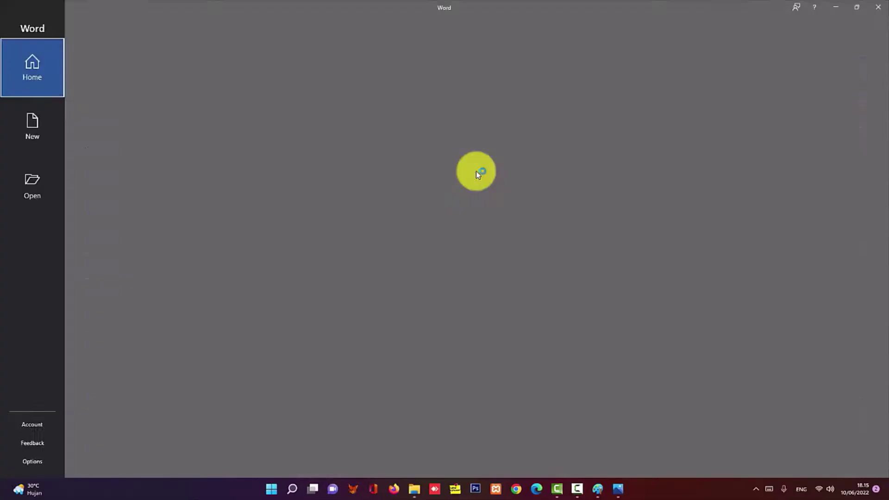
left_click(129, 94)
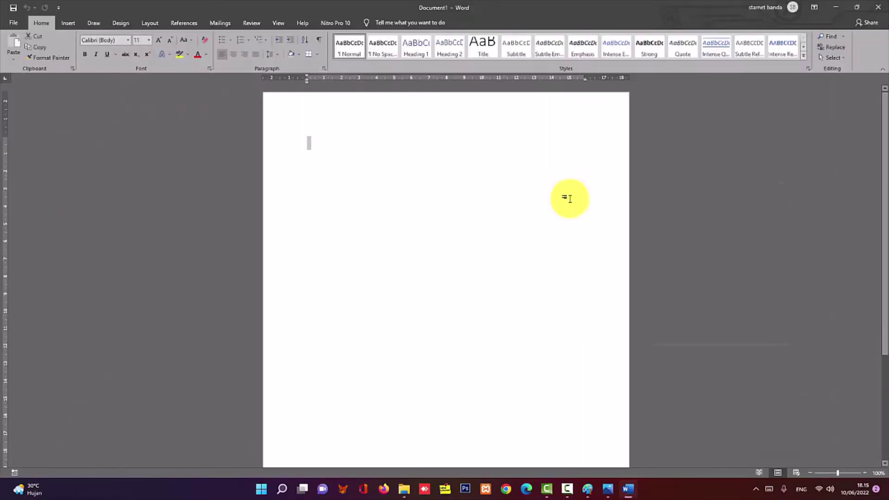
left_click(879, 7)
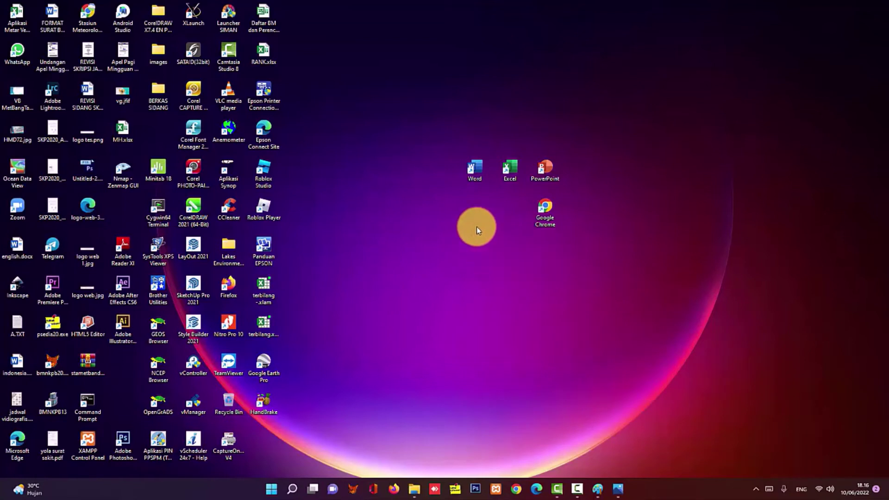
- Assign the shortcut key Ctrl + Alt + W to the Word desktop shortcut in its properties and apply it
left_click(480, 170)
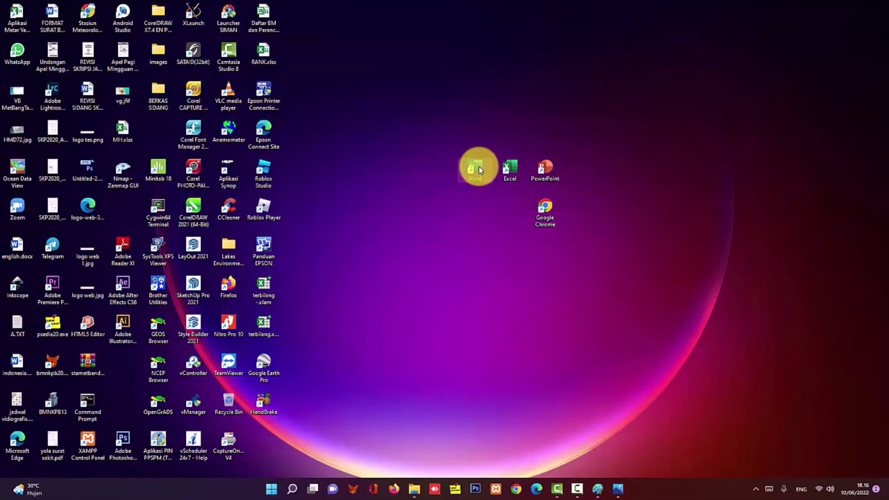
right_click(479, 166)
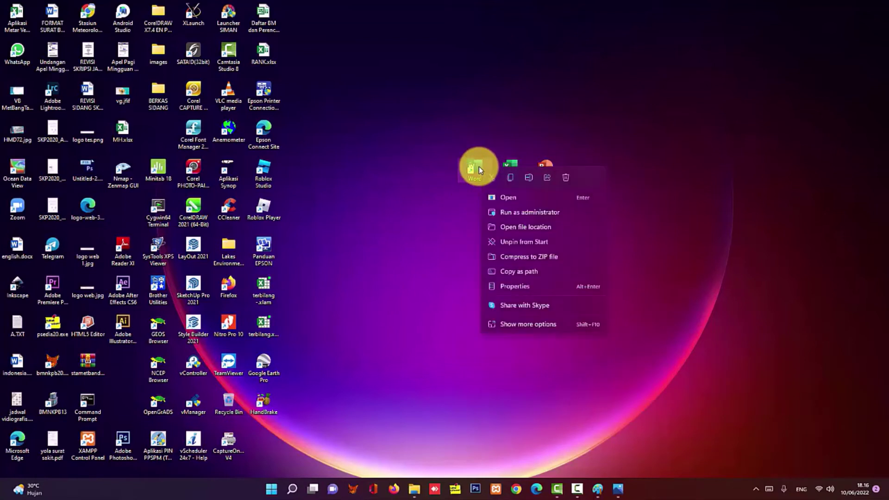
left_click(508, 287)
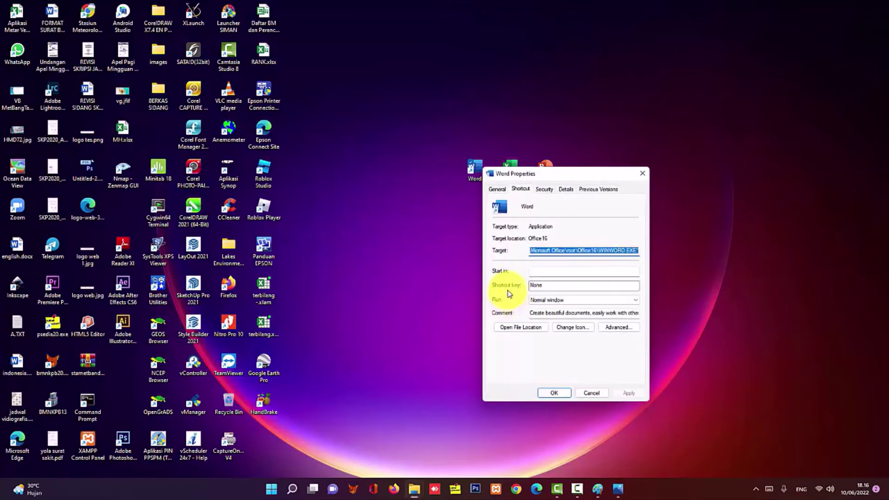
left_click(558, 288)
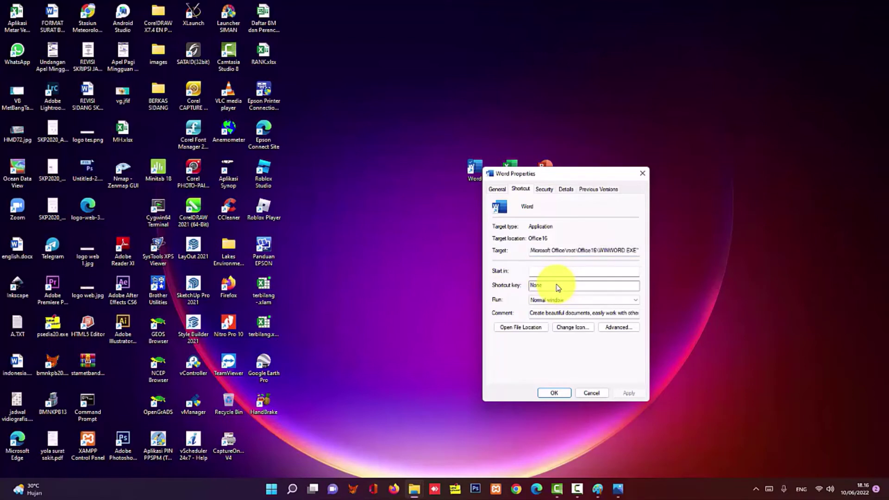
key("ctrl+alt")
key("Caps_Lock")
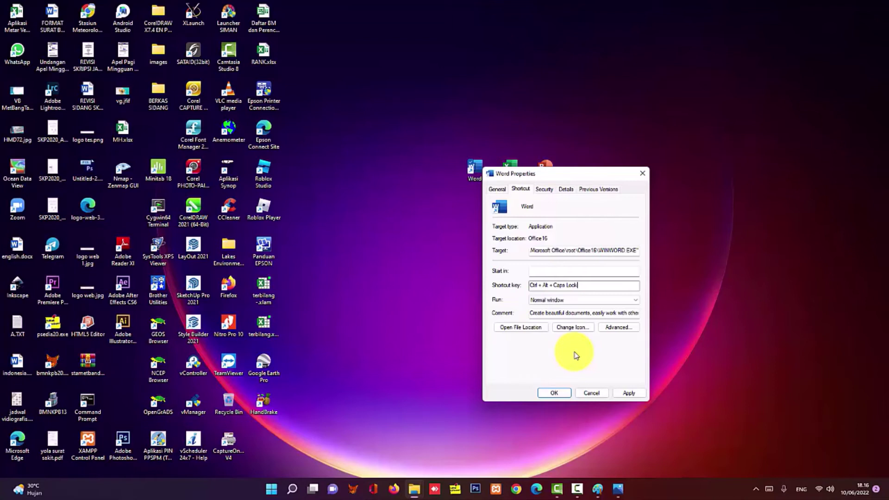
key("w")
left_click(629, 393)
left_click(555, 394)
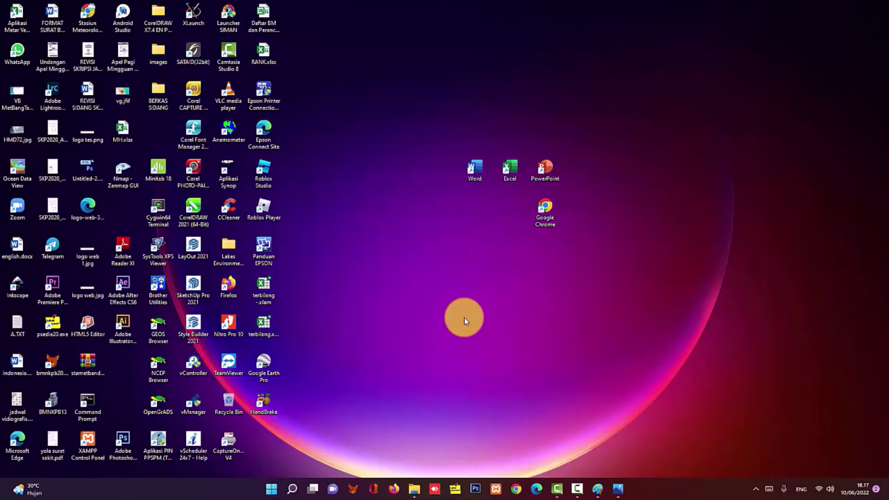
- Test the assigned Word shortcut key twice from the desktop, opening a blank document and closing Word each time
left_click(464, 319)
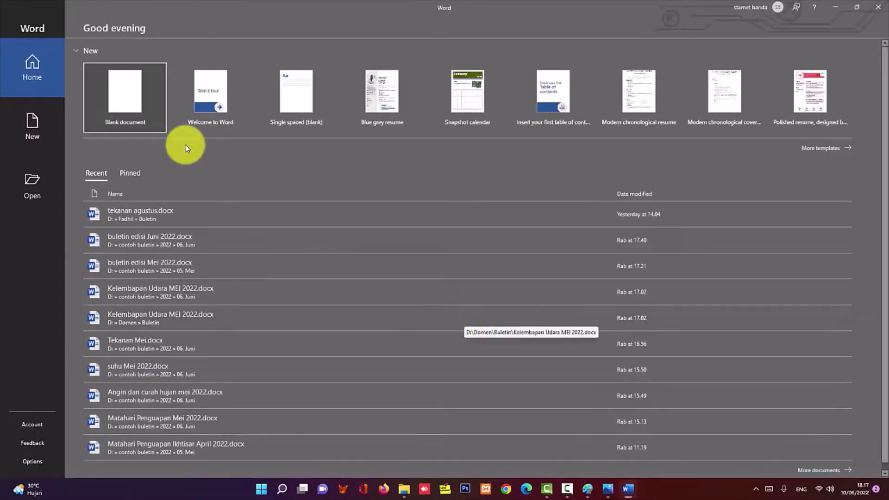
left_click(153, 104)
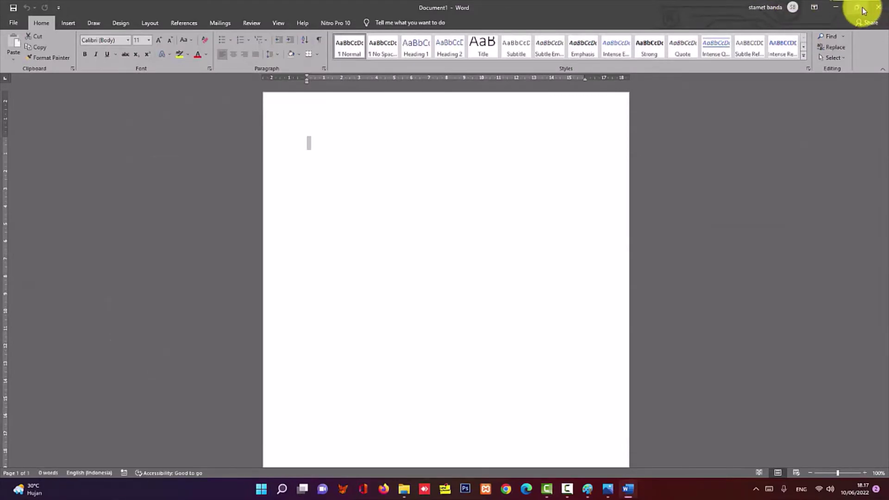
left_click(872, 9)
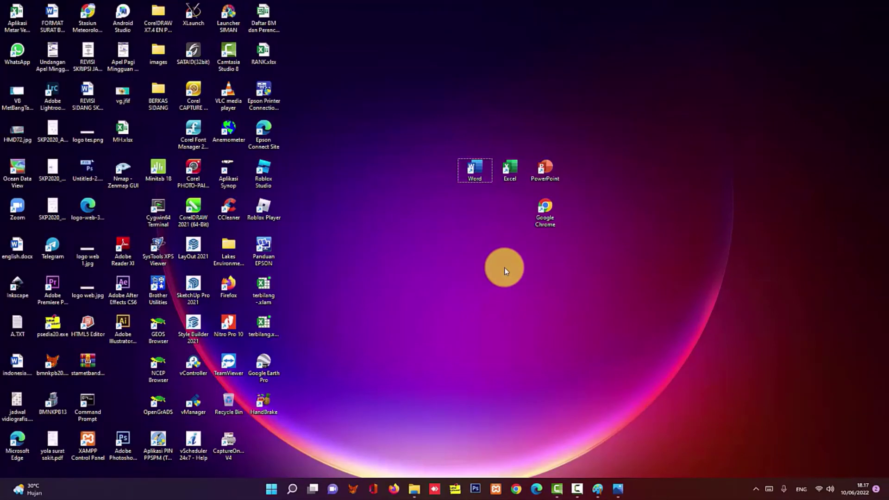
left_click(505, 268)
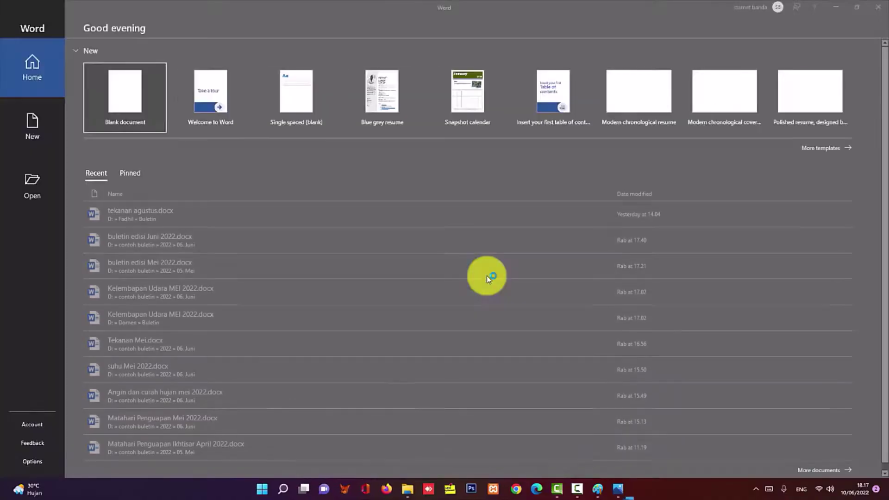
left_click(123, 96)
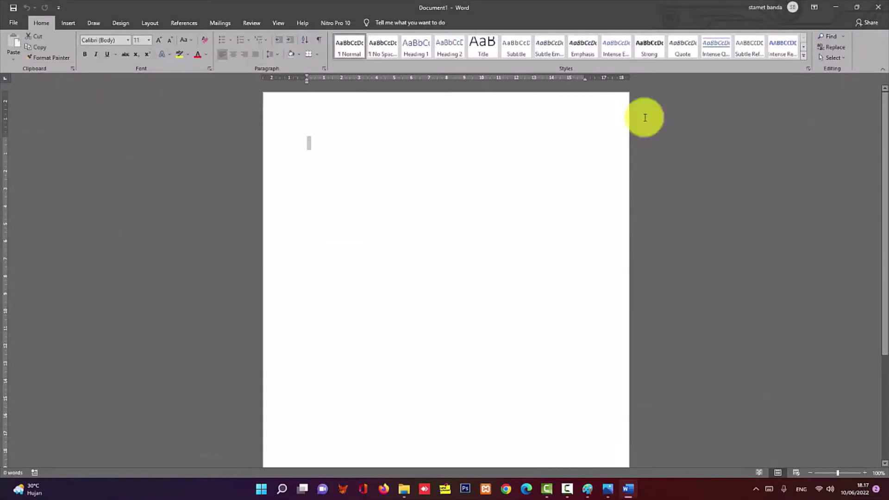
left_click(882, 6)
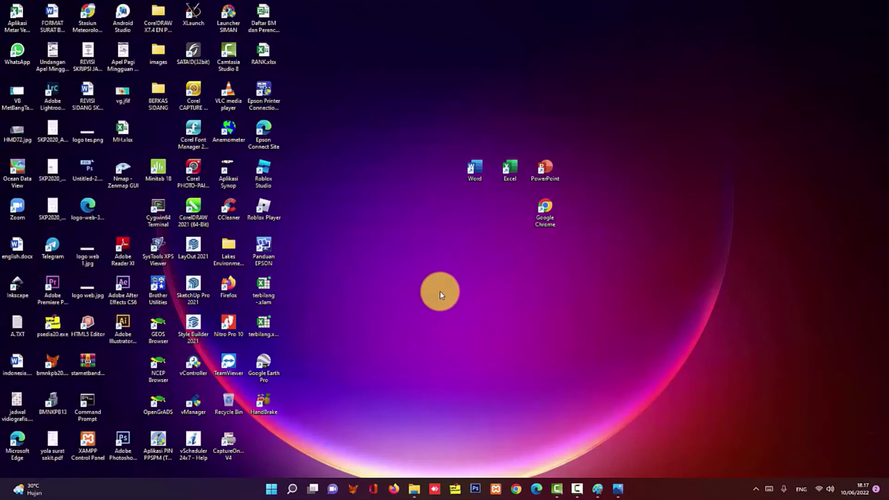
- Assign the shortcut key Ctrl + Alt + E to the Excel desktop shortcut in its properties and apply it
left_click(510, 175)
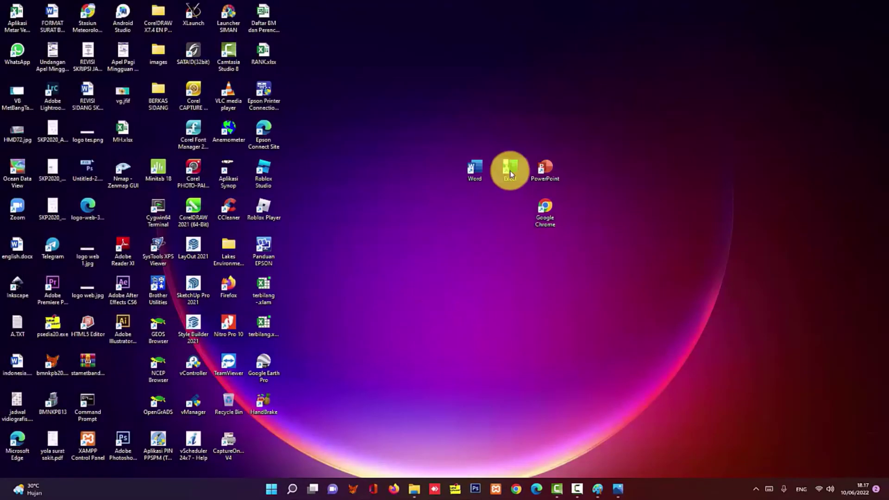
right_click(510, 174)
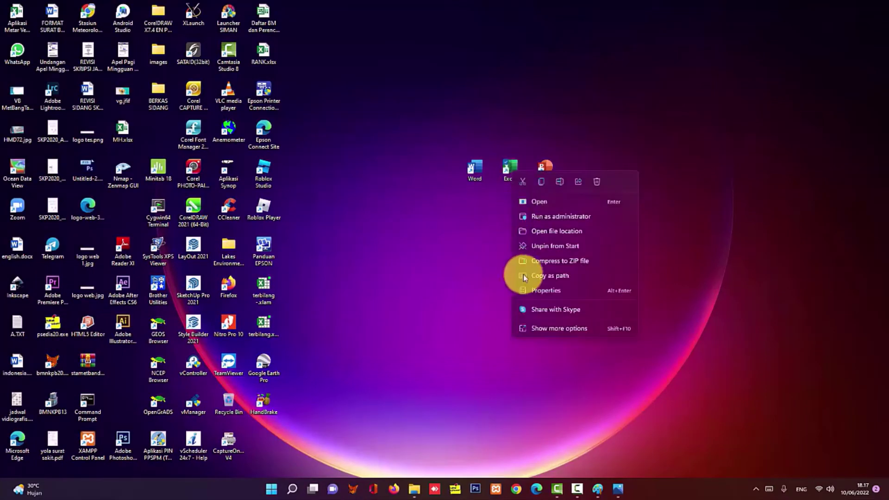
left_click(542, 290)
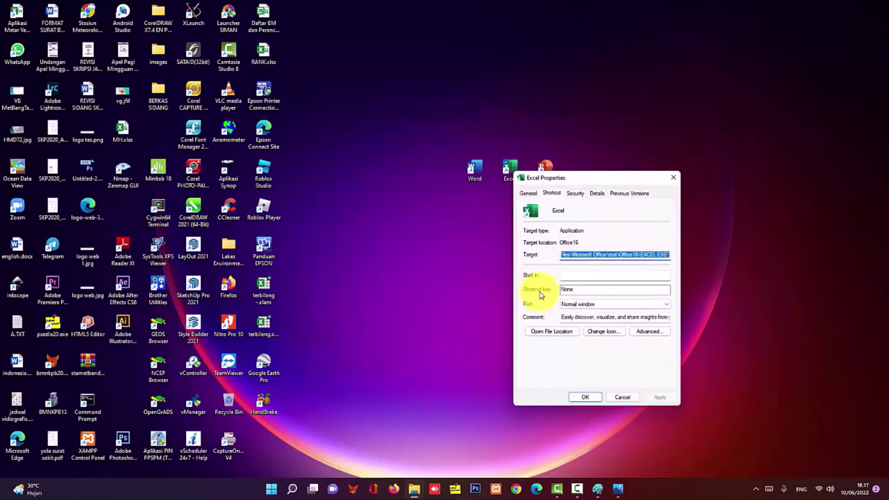
left_click(588, 291)
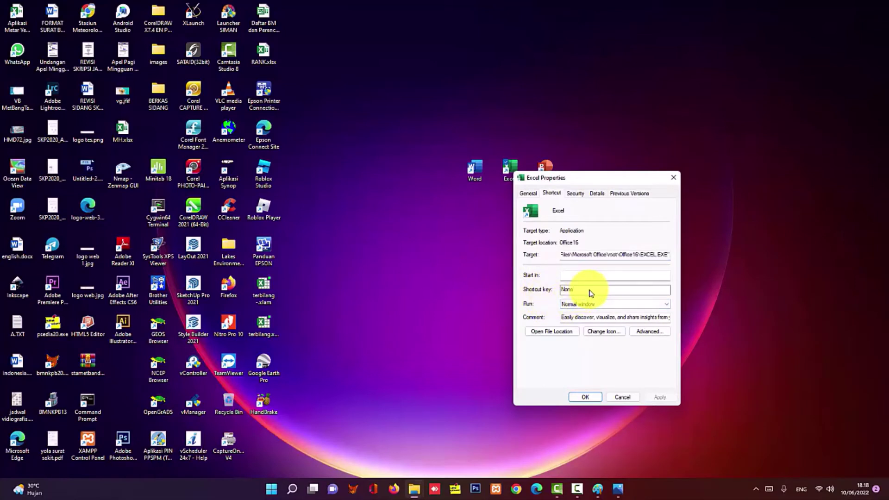
key("ctrl+alt")
left_click(666, 396)
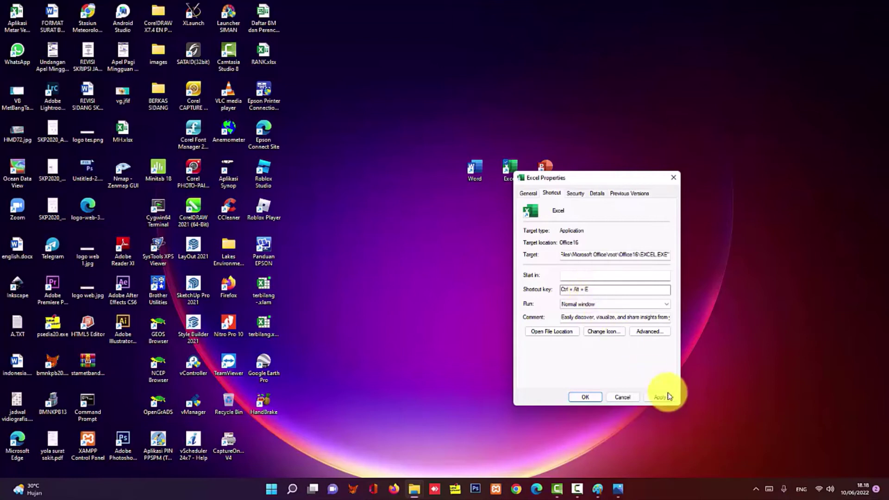
left_click(582, 397)
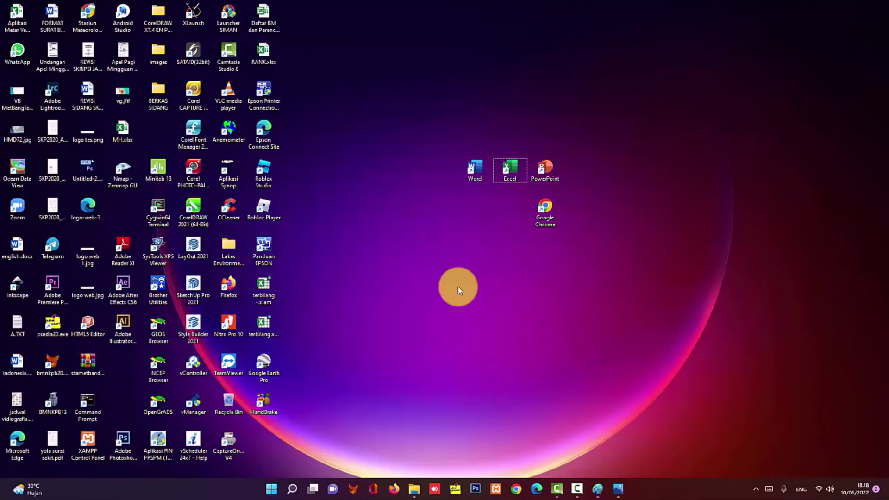
- Test the Excel shortcut key twice, opening a blank workbook and closing it without saving each time
key("Return")
left_click(200, 185)
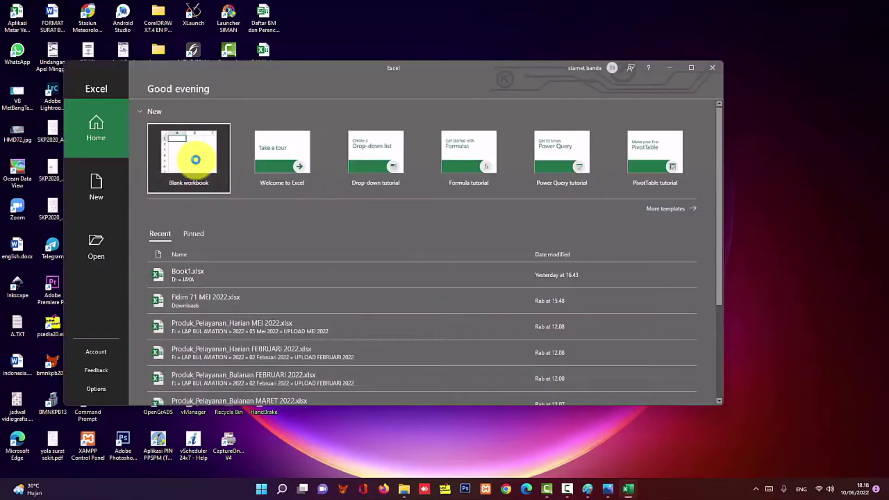
left_click(697, 68)
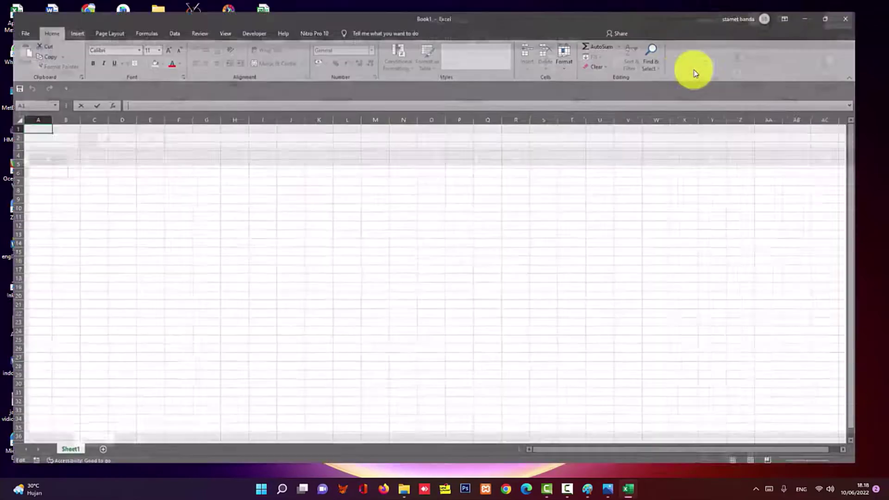
left_click(879, 7)
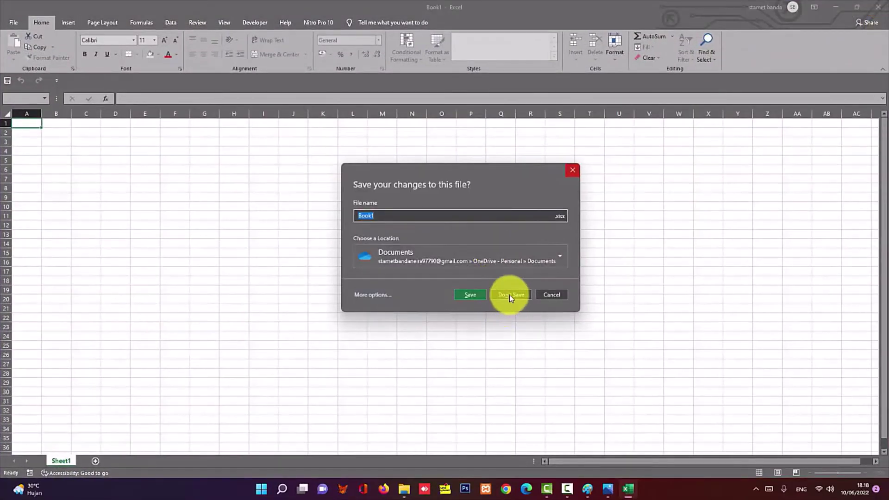
left_click(510, 296)
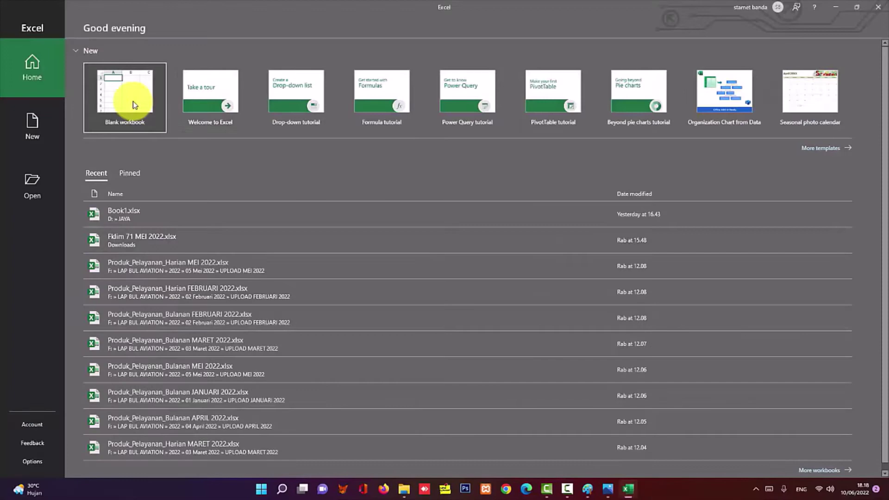
left_click(132, 101)
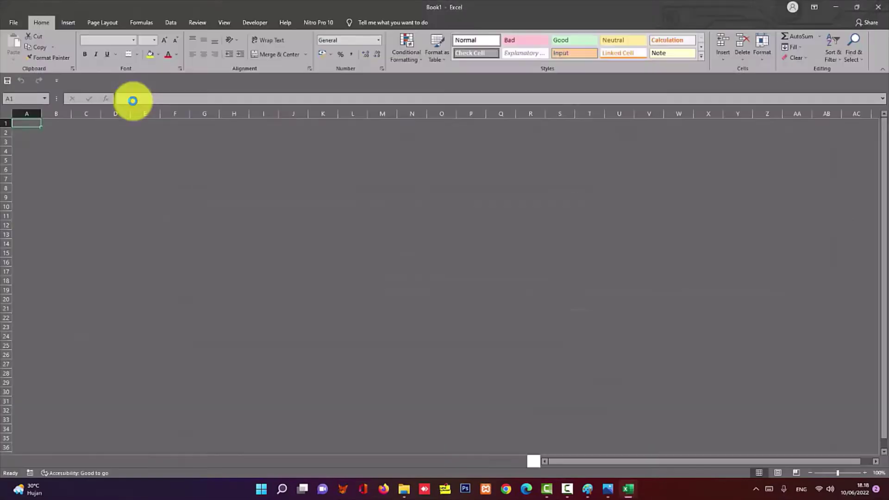
left_click(879, 7)
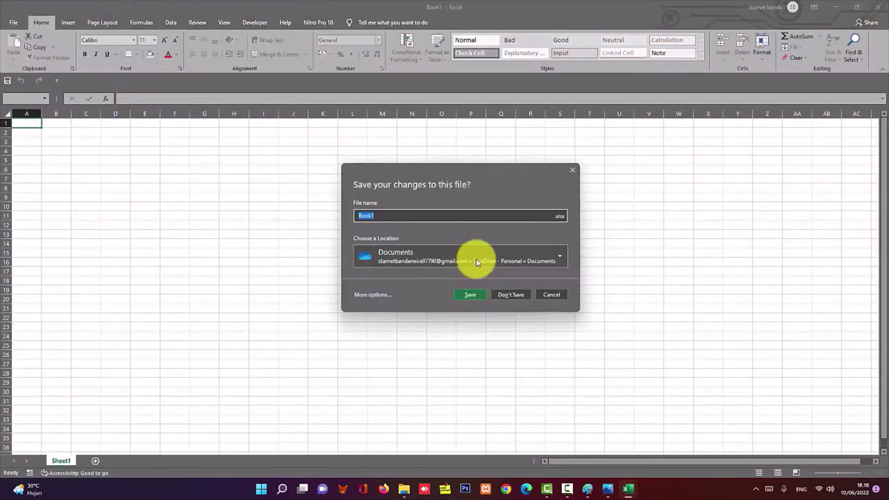
left_click(512, 294)
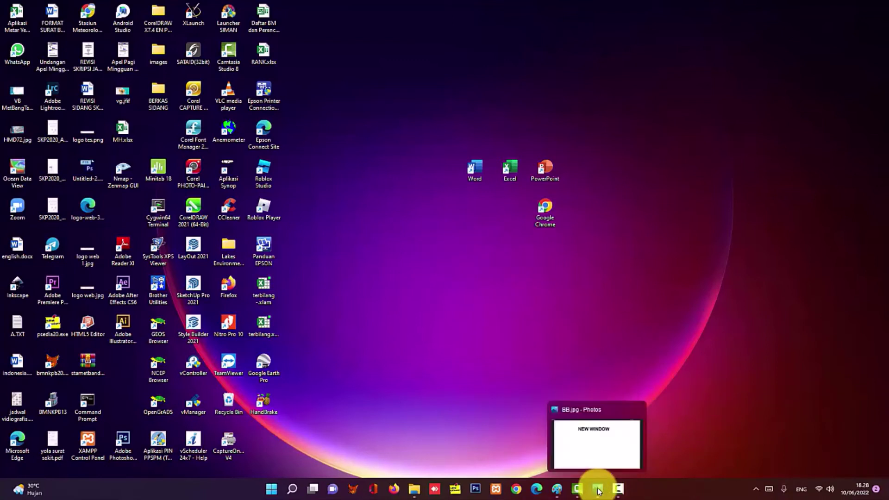
left_click(599, 490)
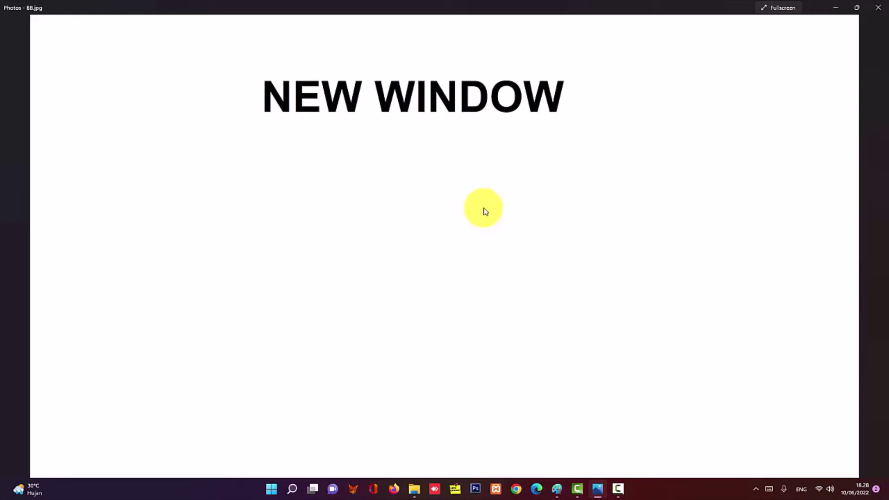
left_click(836, 8)
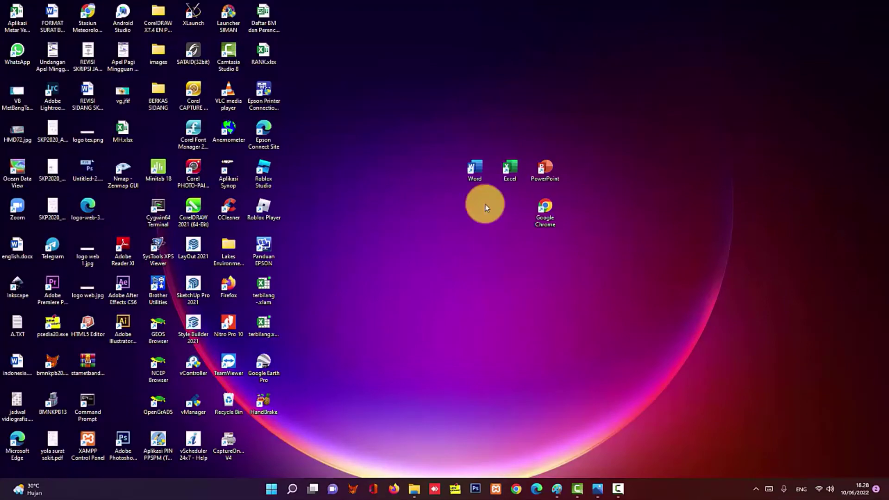
- Open Word from its desktop shortcut, create a blank document and enter the line "KDFNGNDGJNKDNKNDNKG KSJFBNFKNFKW KJNKFJNKFNKSNFKSNNSKNGF"
double_click(477, 167)
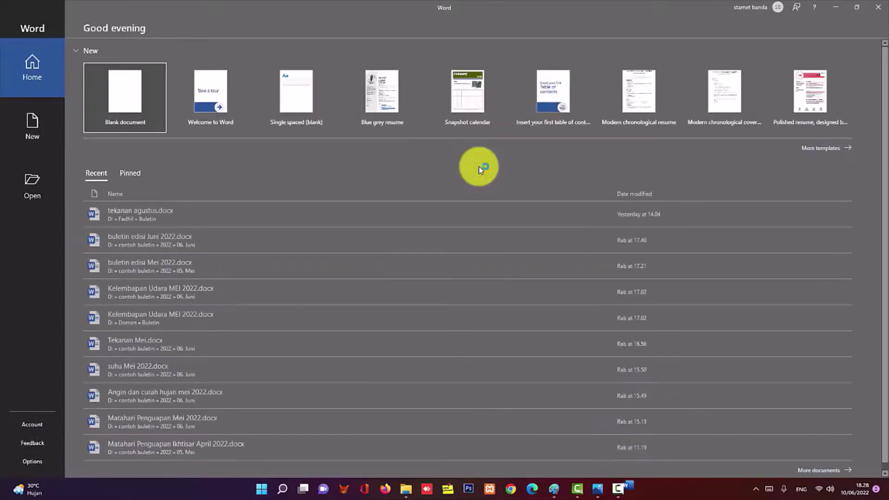
left_click(115, 106)
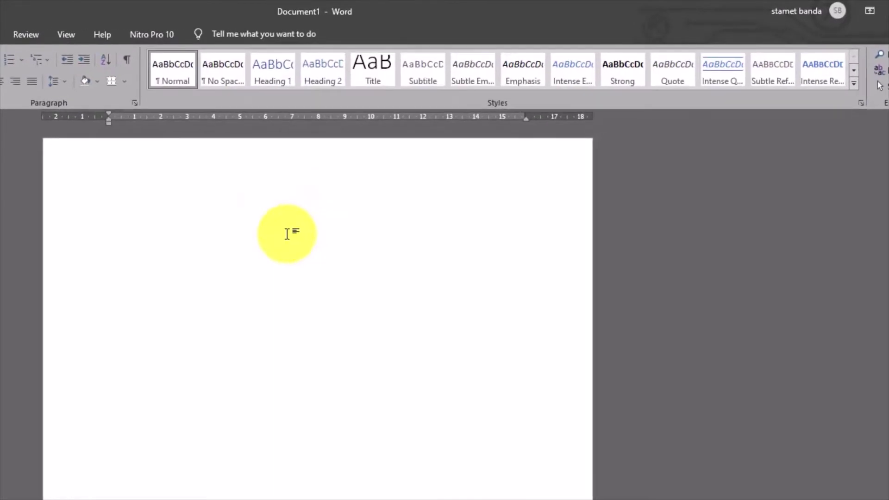
type("KDFNGNDGJNKDN")
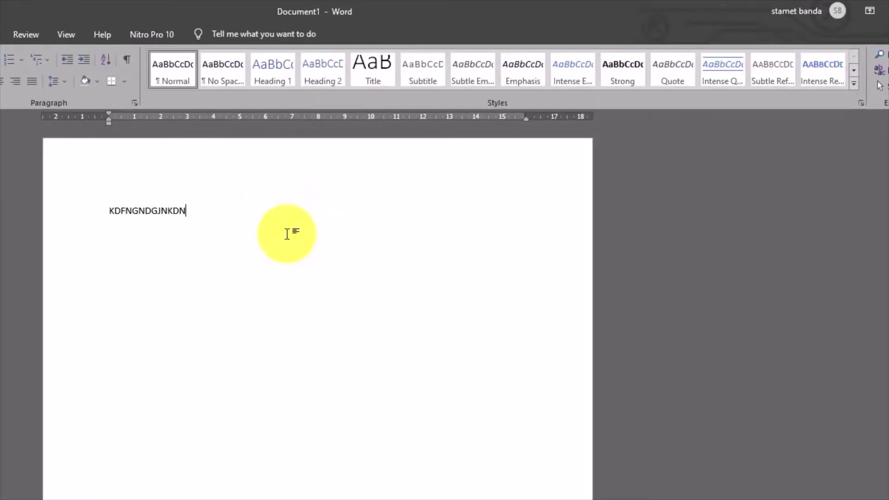
type("KNDNKG KSJFBNFKNFKW KJNKFJNKFNKSNFKSNNSKNGF")
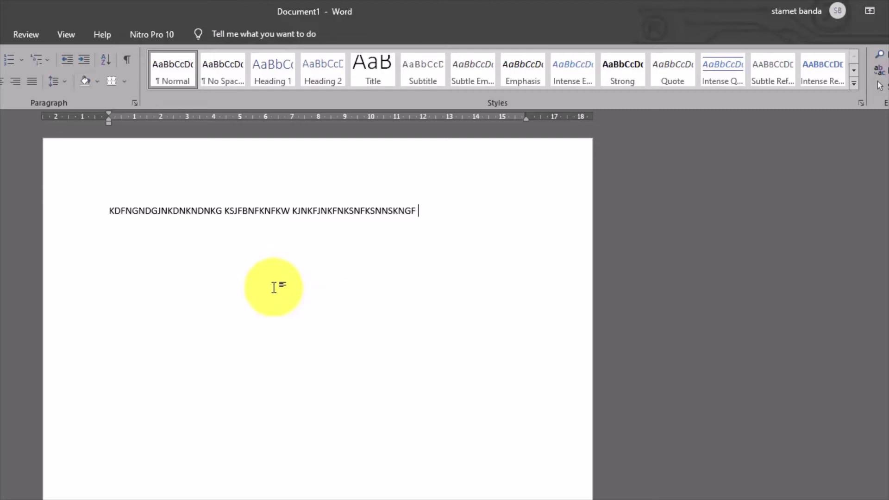
- Open a second window of the same document and bring Document1:2 to the front
left_click(68, 35)
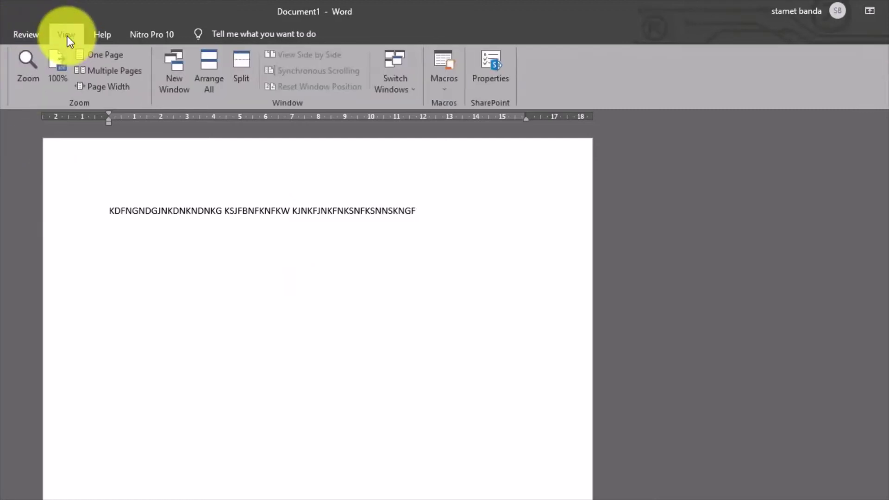
left_click(176, 70)
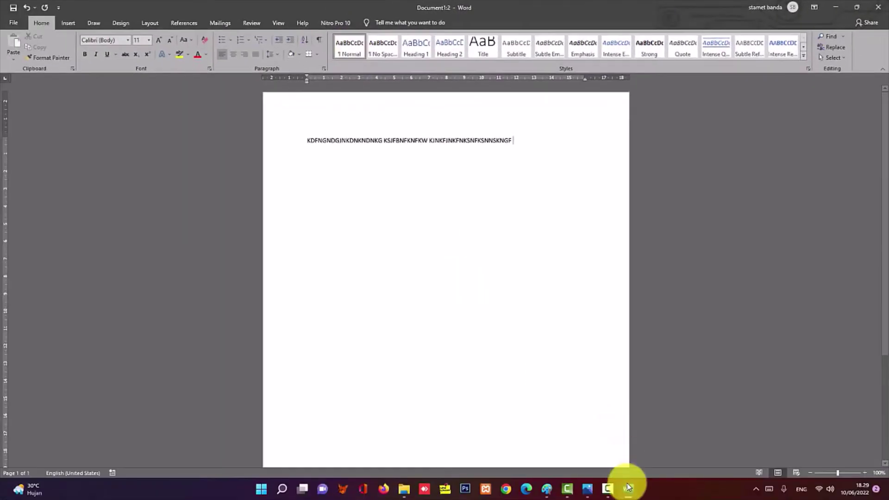
mouse_move(628, 487)
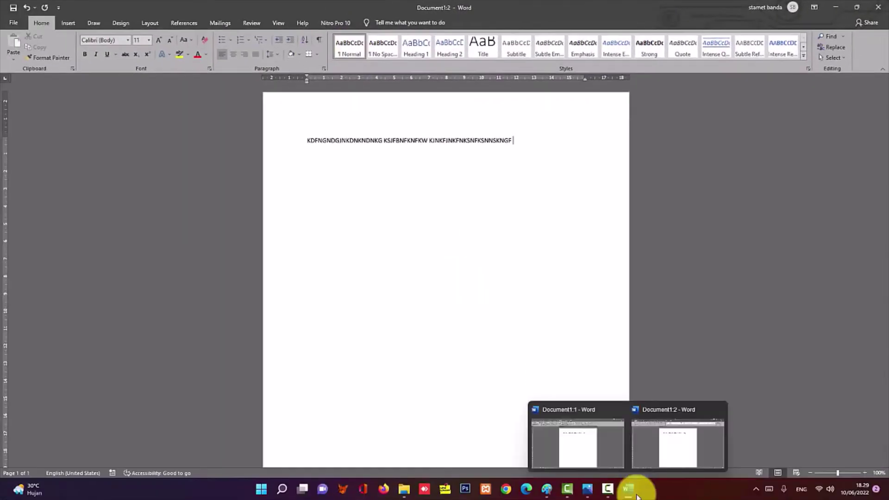
left_click(719, 452)
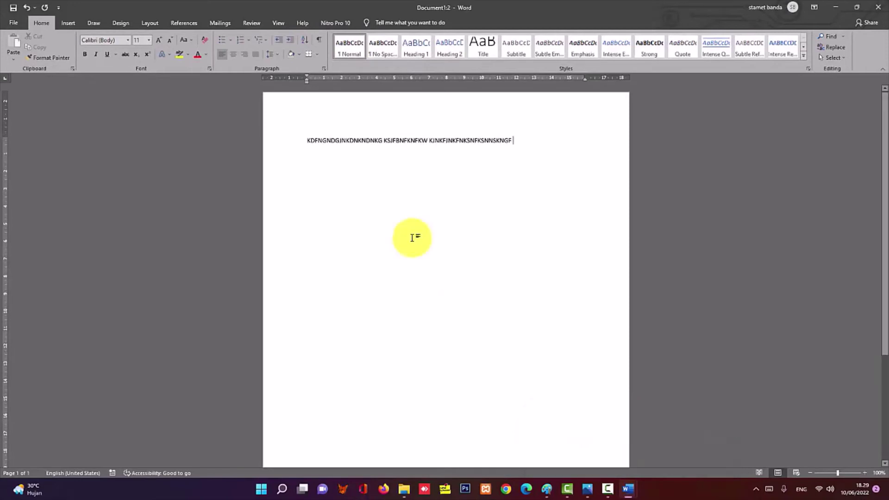
- Open two more windows of the same document with the New Window command
left_click(282, 25)
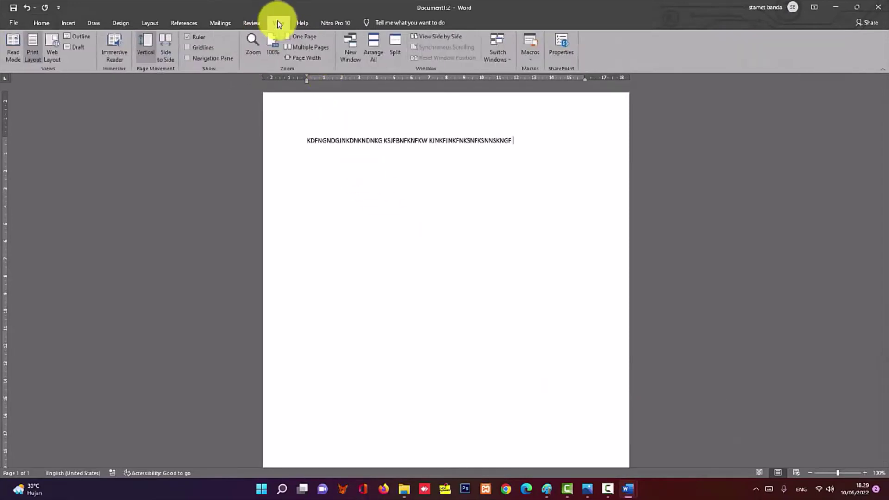
left_click(350, 50)
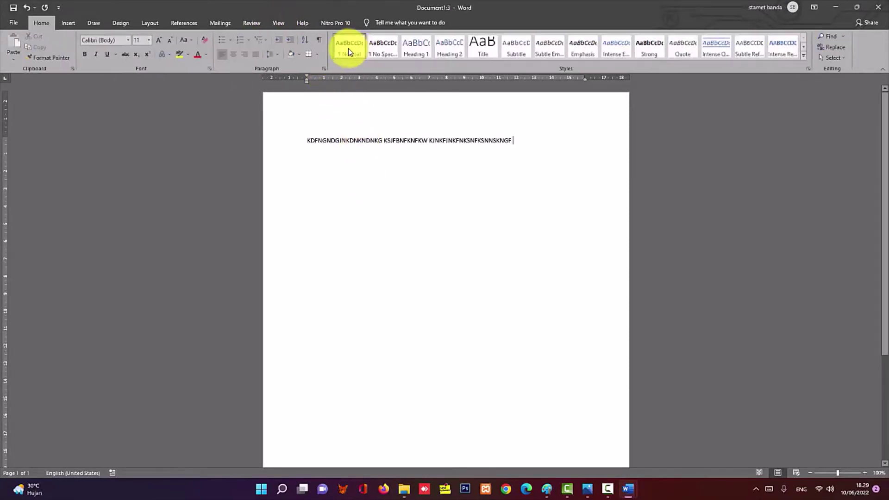
left_click(278, 23)
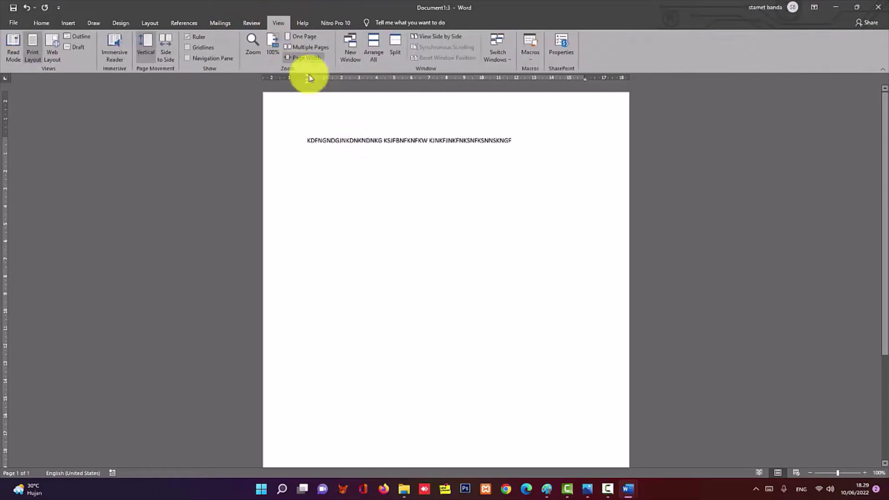
left_click(351, 51)
mouse_move(626, 490)
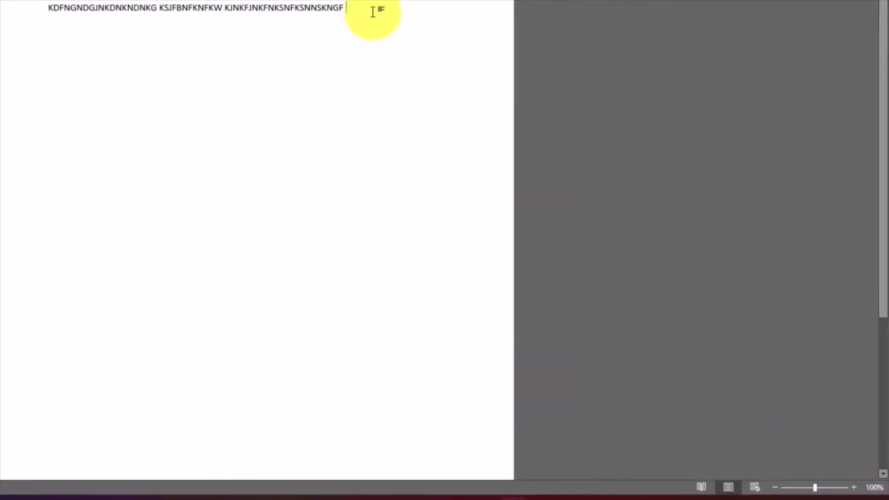
- Add the lines "KBDFKBAKBFAKJBFBFJAEB" and "SKJBFSKBGFKJSBGJSBGJSBGJSBG" below the first line, separated by blank lines
key("Return")
key("Return")
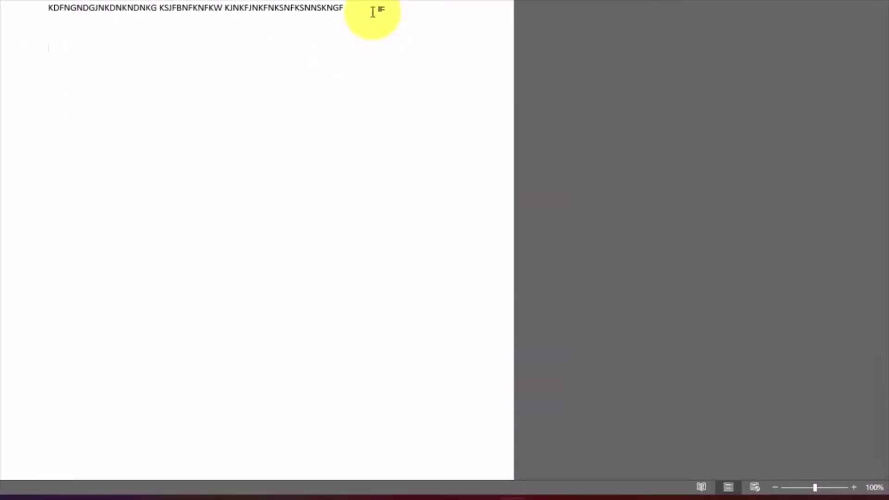
type("KBDFKBAKBFAKJBFBFJAEB")
key("Return")
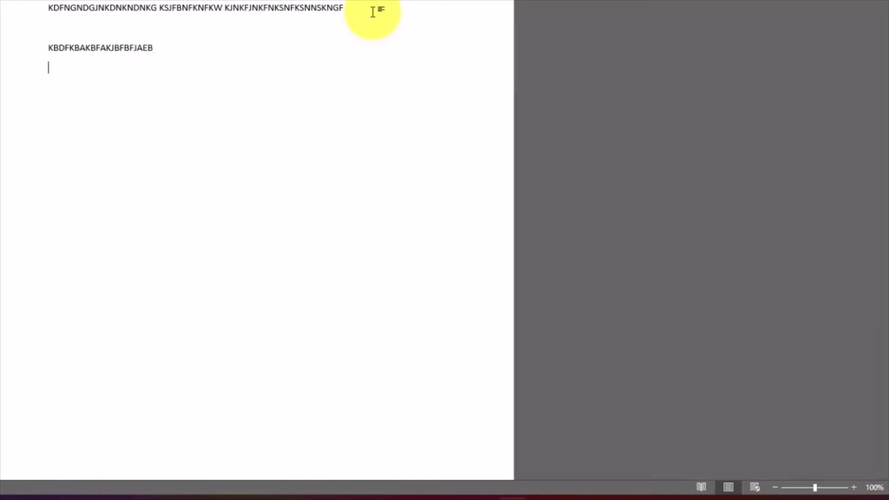
type("SKJBFSKBGFKJSBGJSBGJSBGJSBG")
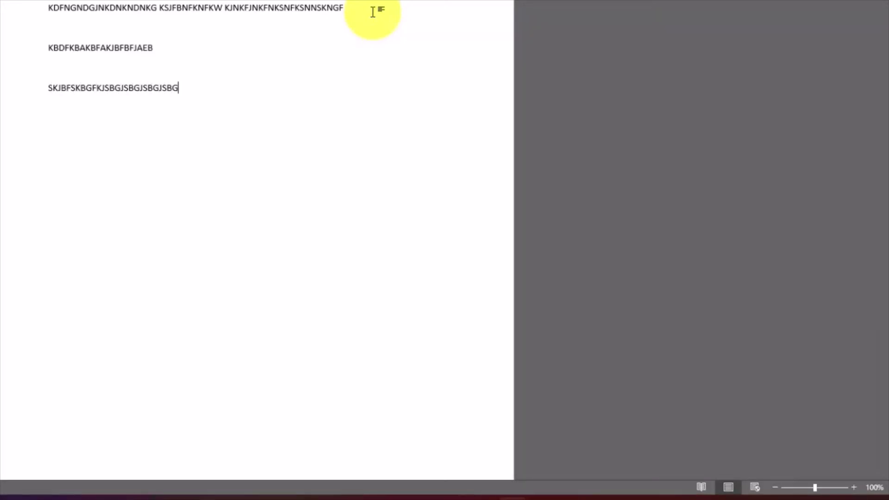
key("Return")
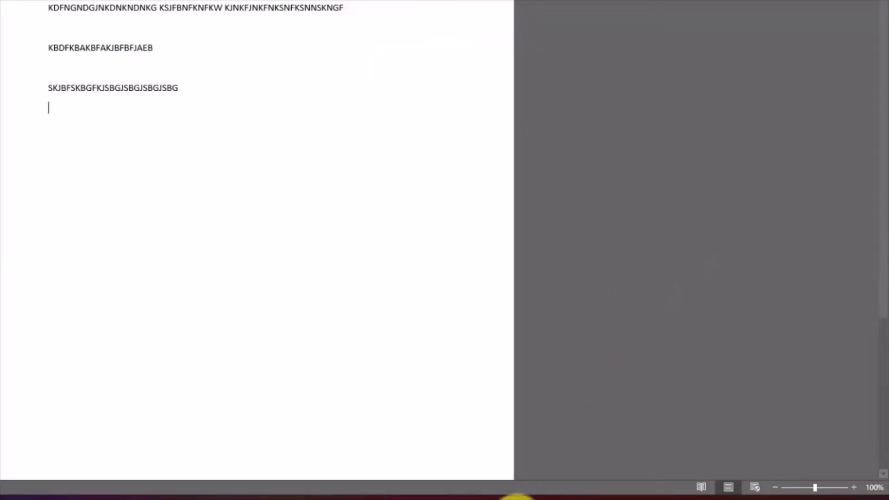
mouse_move(518, 497)
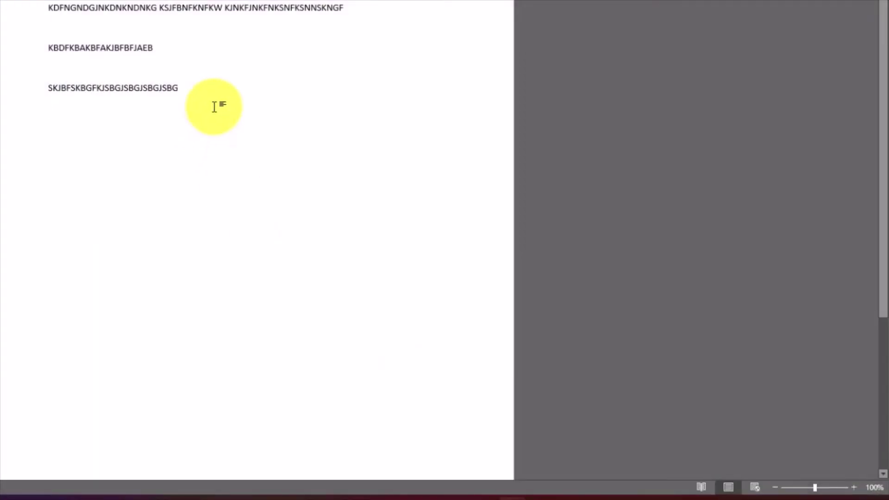
- Insert a table of seven columns and six rows below the text lines in Document1:4
key("Return")
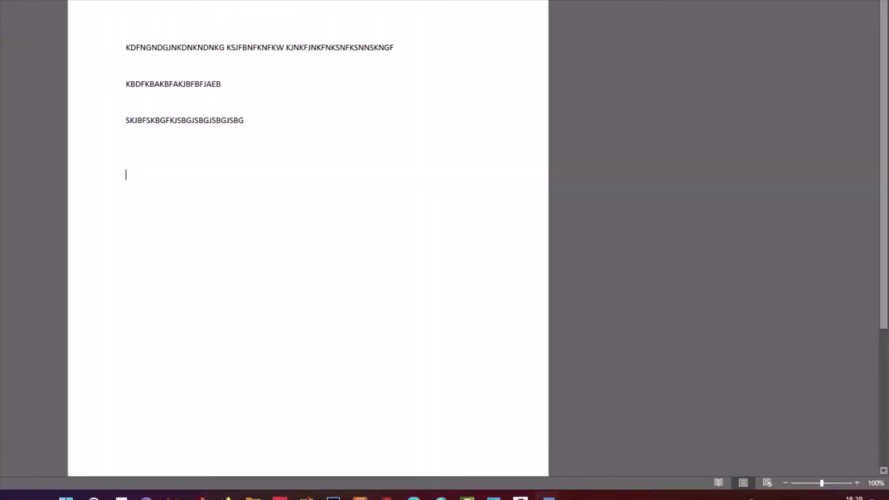
left_click(68, 22)
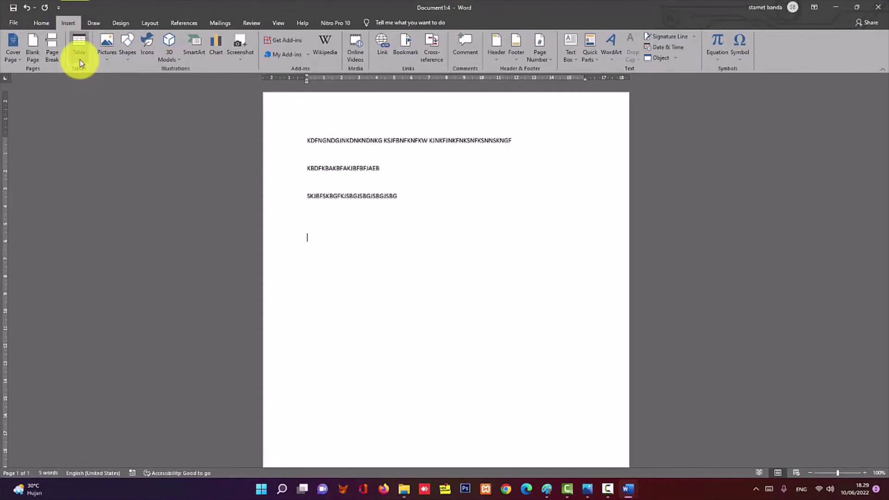
left_click(80, 62)
left_click(124, 124)
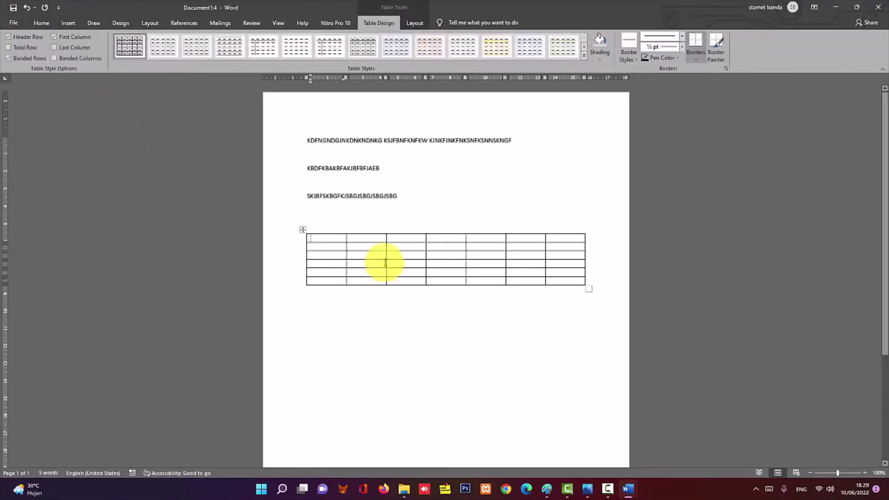
left_click(420, 207)
- Compare the table and text across the four document windows, switching through Document1:2, Document1:3 and Document1:4
mouse_move(627, 491)
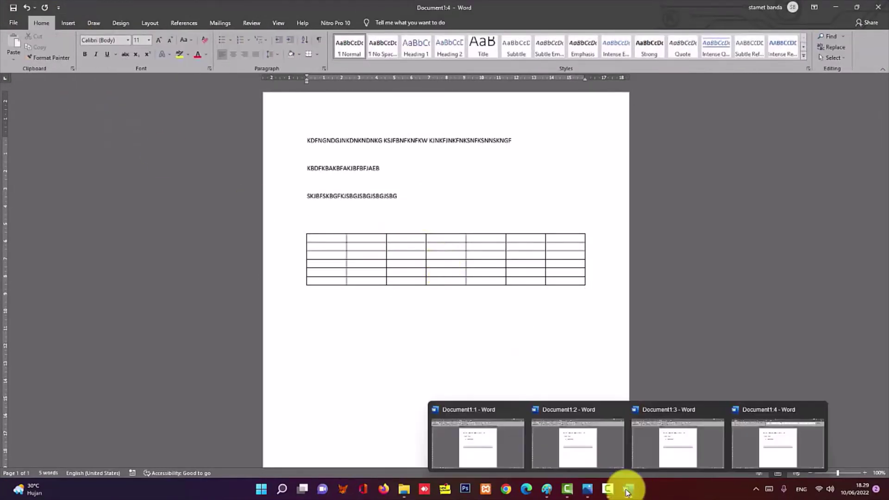
mouse_move(475, 446)
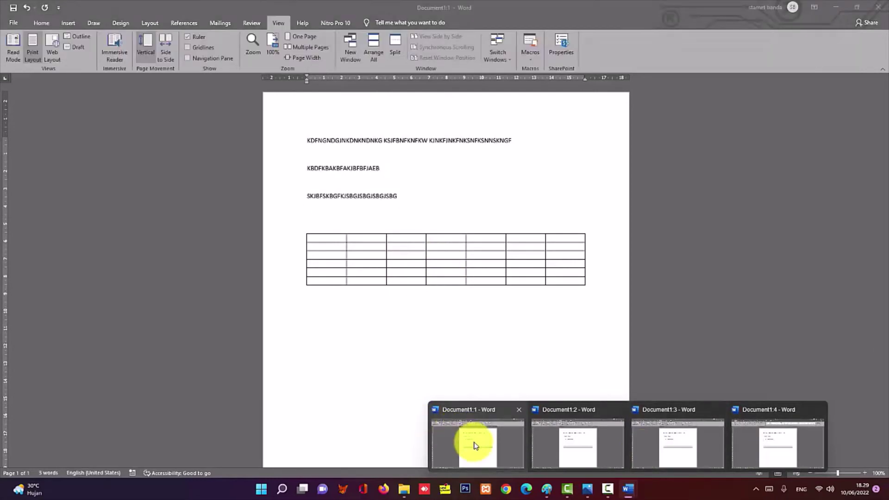
left_click(588, 446)
left_click(667, 458)
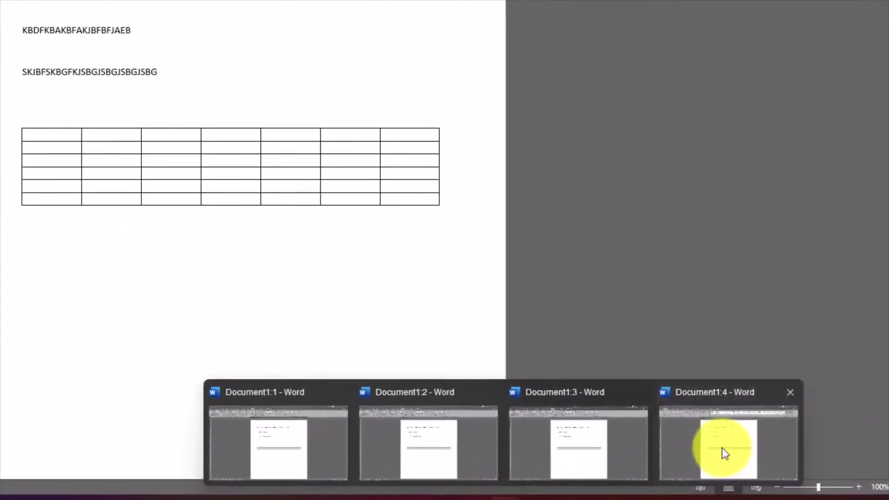
left_click(771, 450)
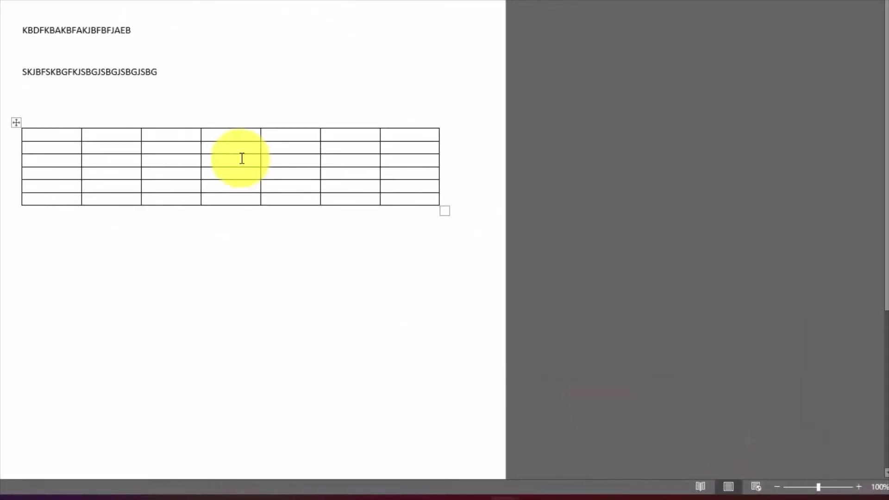
left_click(166, 94)
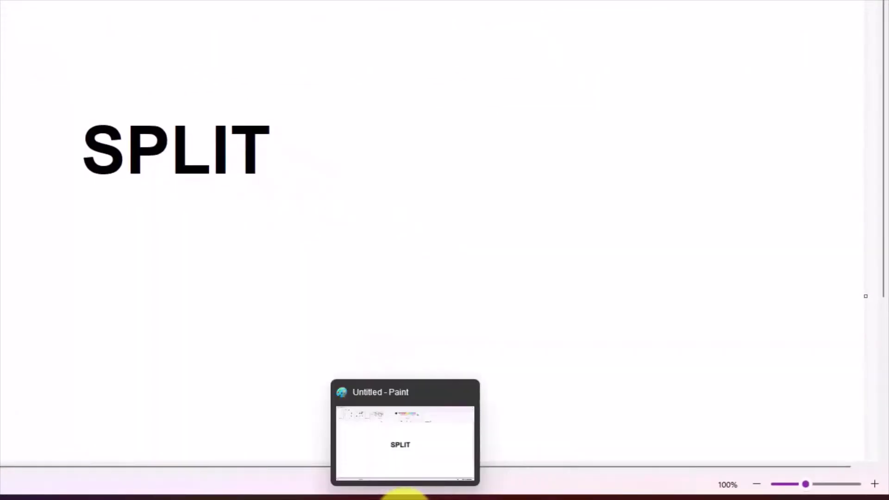
left_click(404, 496)
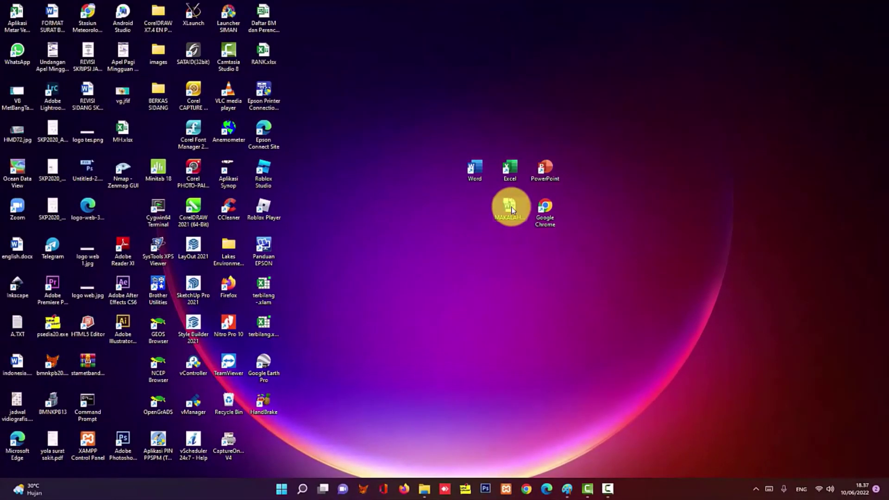
- Open MAKALAH.docx from the desktop, maximize its window and enable editing
double_click(511, 208)
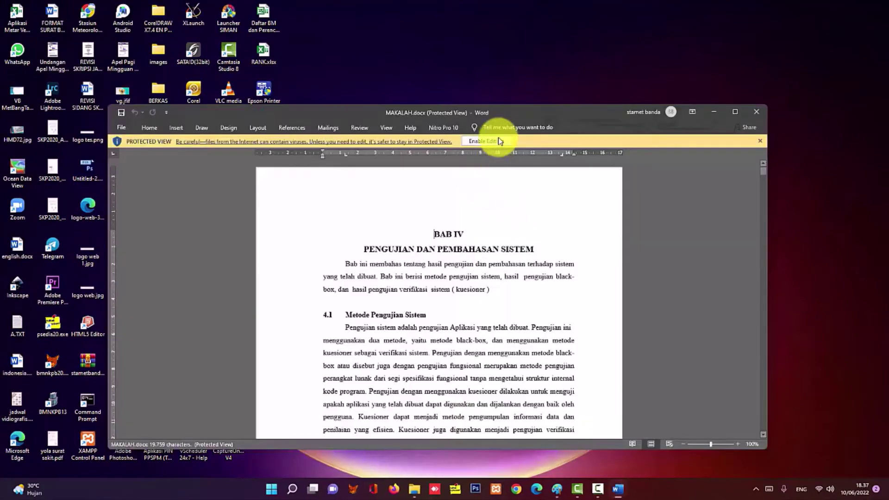
left_click(735, 112)
left_click(376, 36)
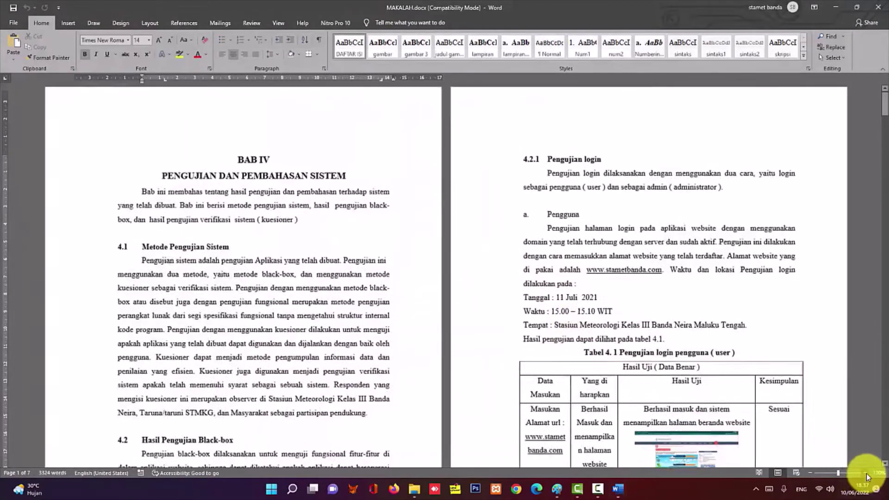
- Zoom the document to 120% and look through the BAB IV pages and the login test tables
left_click(865, 473)
left_click(865, 473)
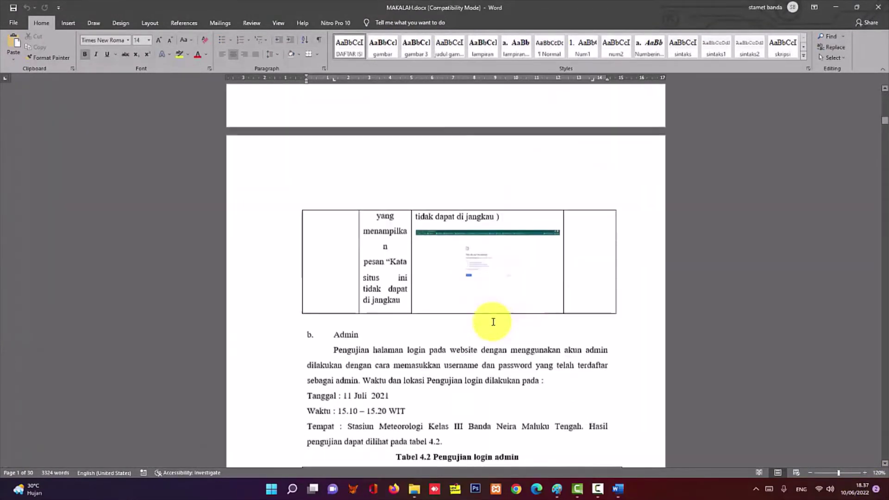
scroll(493, 322, "down", 5)
scroll(494, 322, "up", 15)
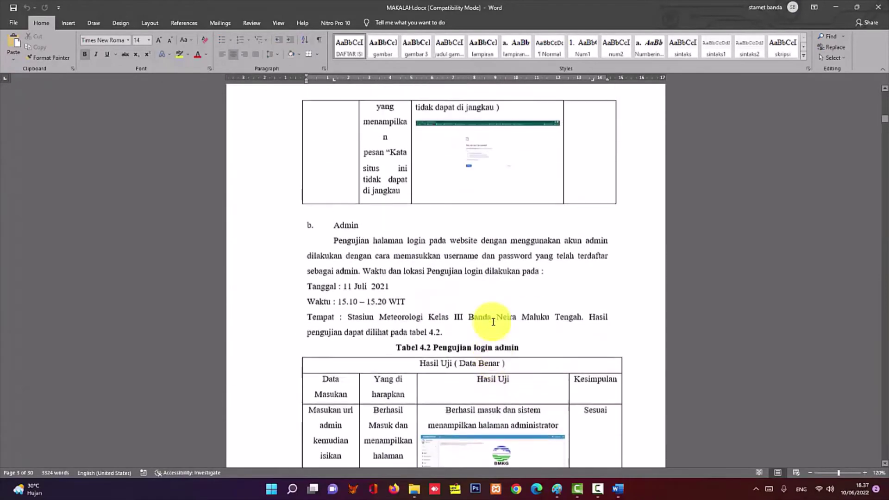
scroll(494, 322, "up", 15)
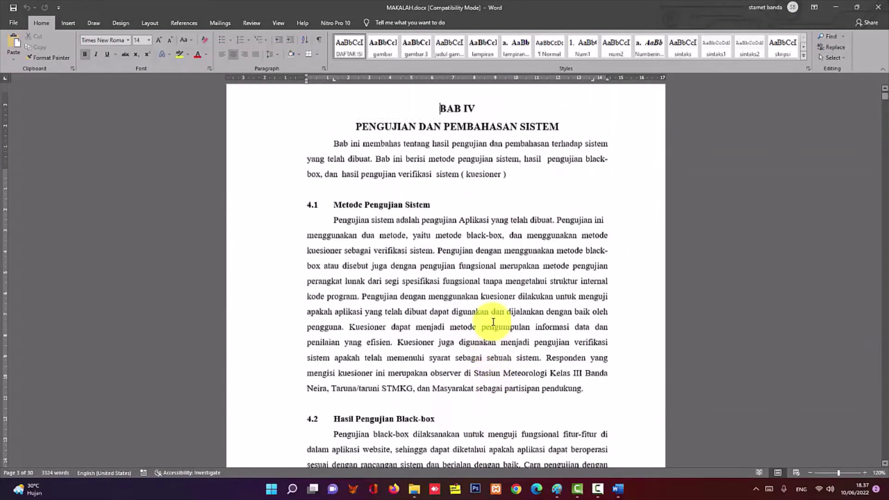
scroll(494, 321, "down", 15)
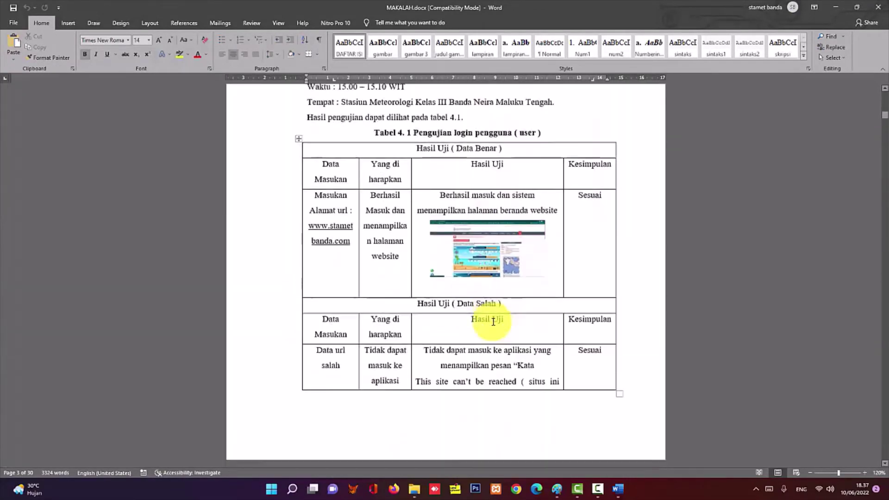
scroll(494, 322, "down", 5)
scroll(494, 321, "up", 15)
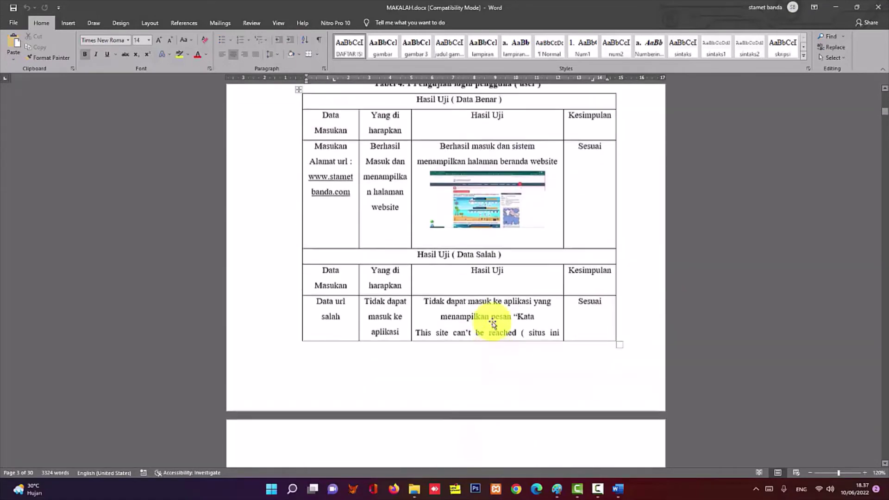
- Split the MAKALAH.docx window into two panes from the start of BAB IV and lower the divider to enlarge the upper pane
scroll(493, 322, "up", 10)
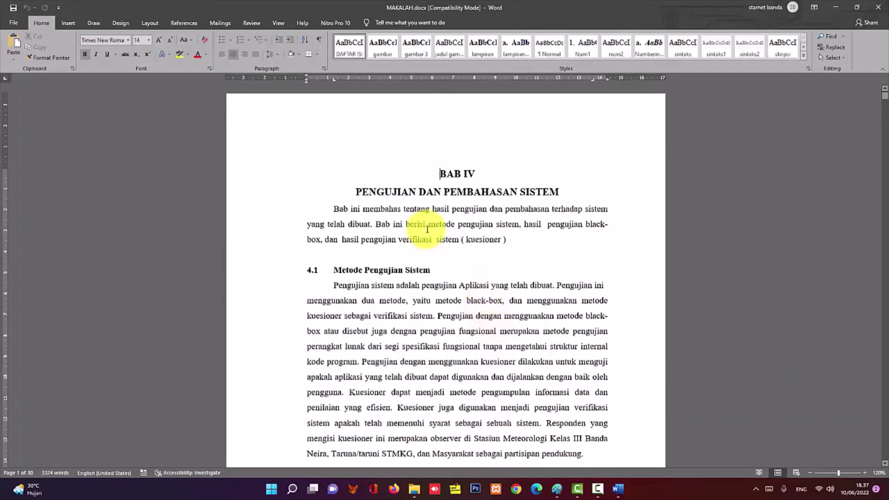
left_click(277, 24)
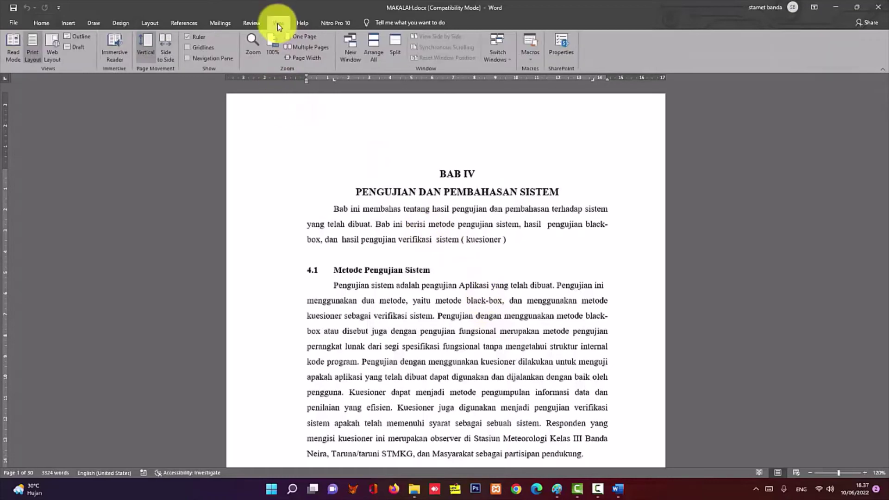
left_click(395, 46)
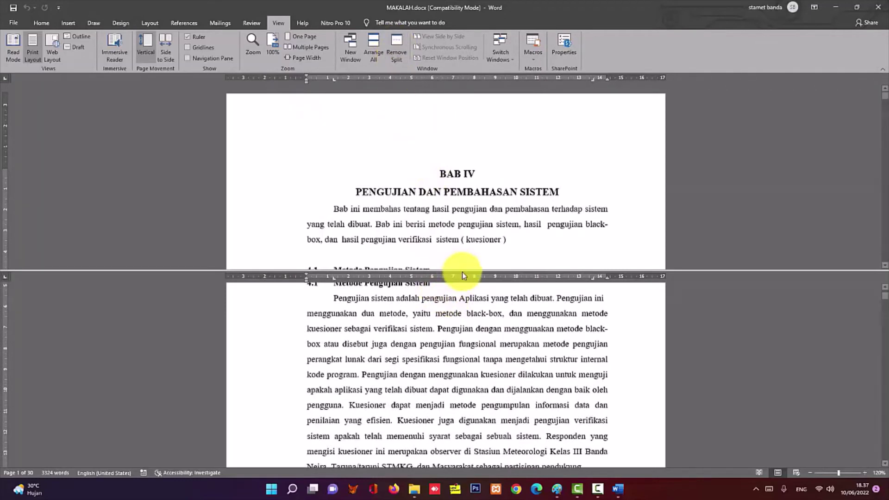
left_click_drag(462, 270, 463, 355)
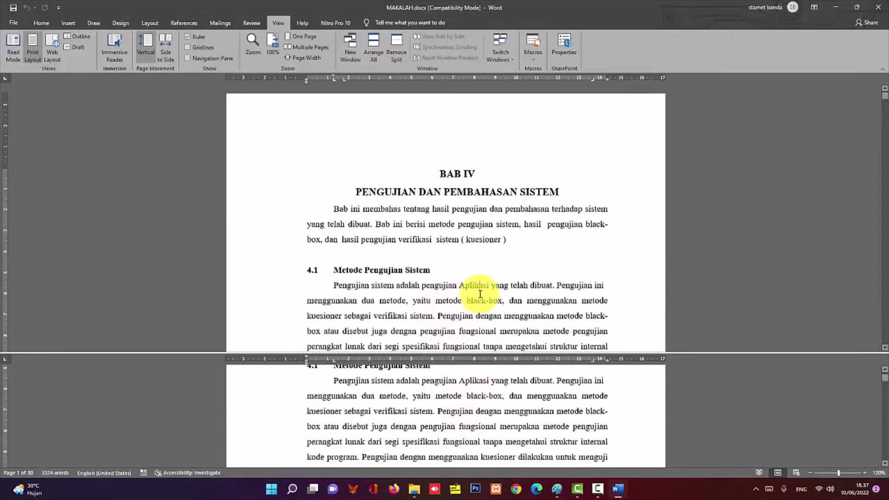
- Look through the two panes independently, comparing section 4.1 in the lower pane with the BAB IV pages and login test table in the upper pane
scroll(479, 291, "down", 2)
scroll(463, 282, "up", 2)
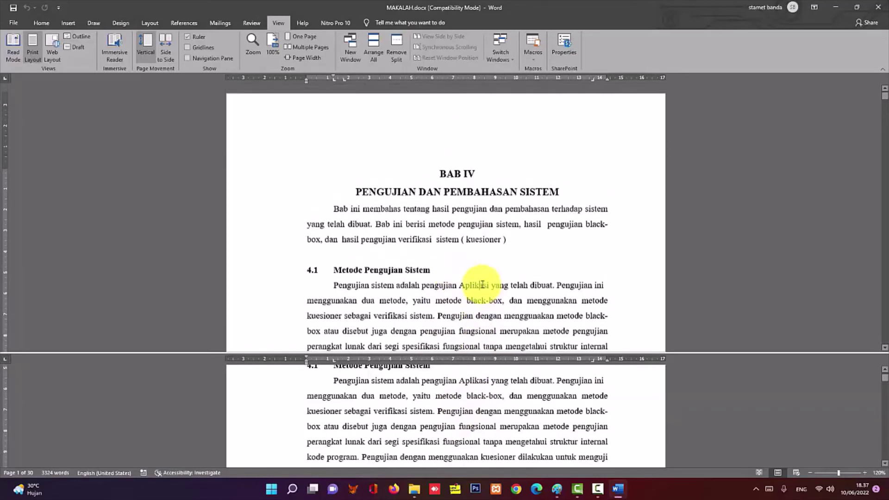
scroll(455, 272, "down", 15)
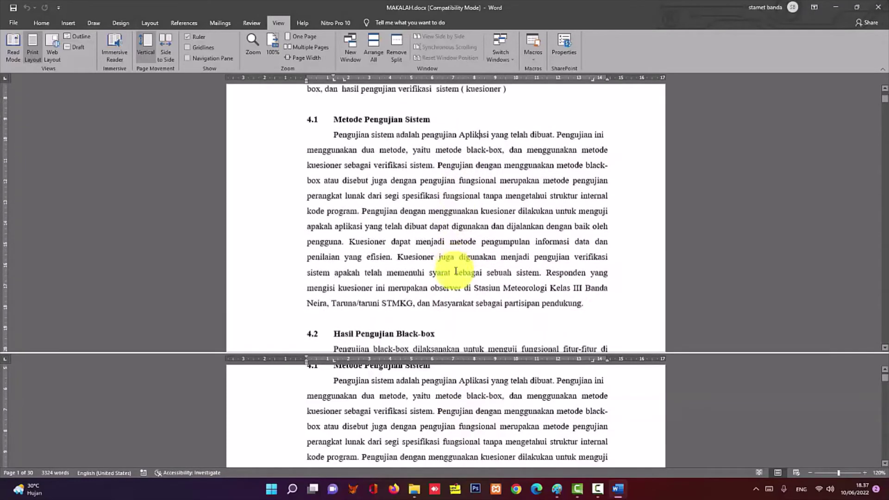
scroll(454, 266, "down", 3)
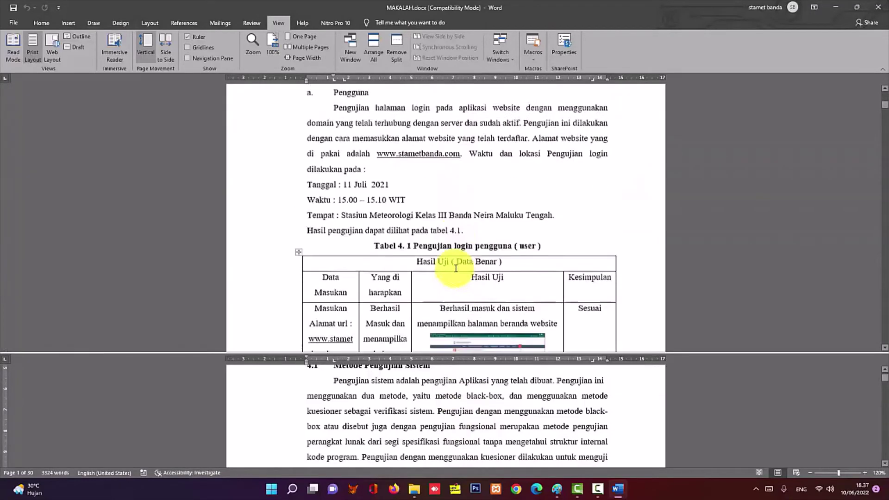
scroll(453, 231, "up", 8)
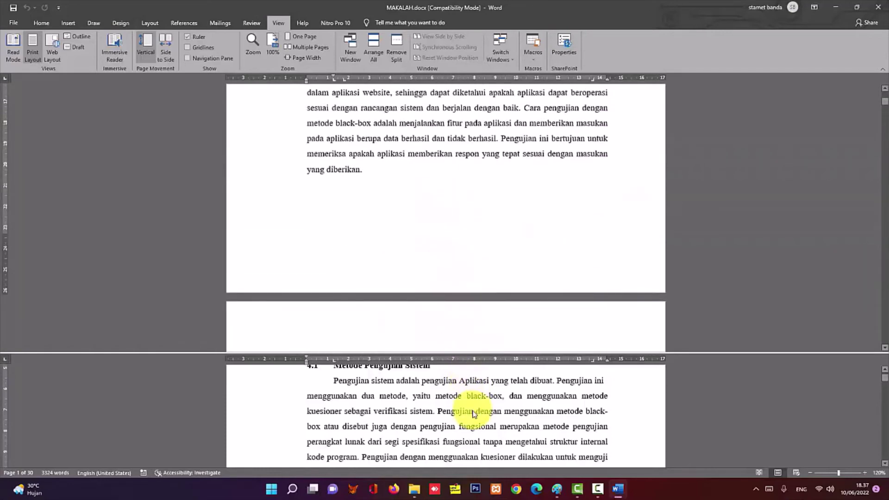
scroll(470, 408, "down", 5)
scroll(476, 406, "up", 5)
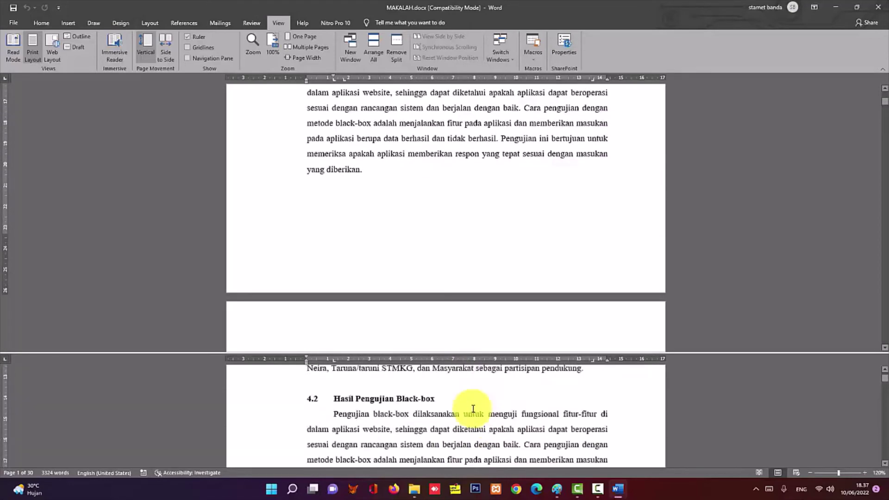
scroll(478, 231, "up", 8)
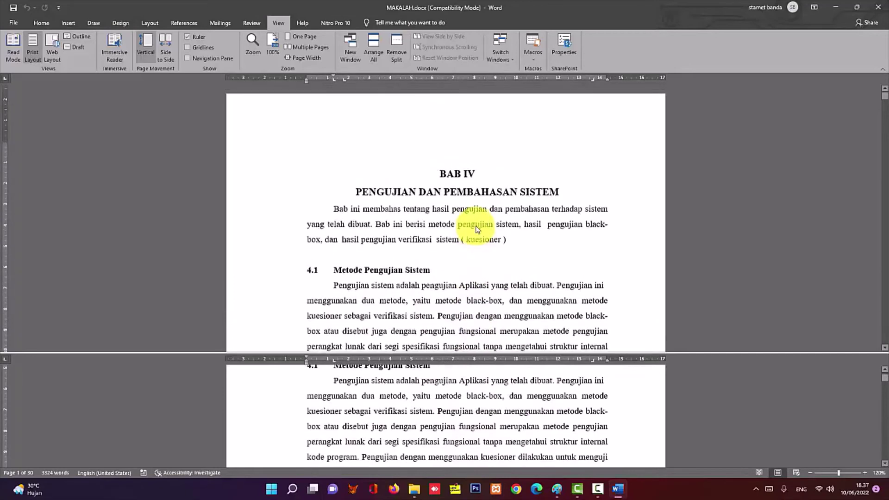
scroll(477, 229, "down", 4)
scroll(477, 229, "down", 15)
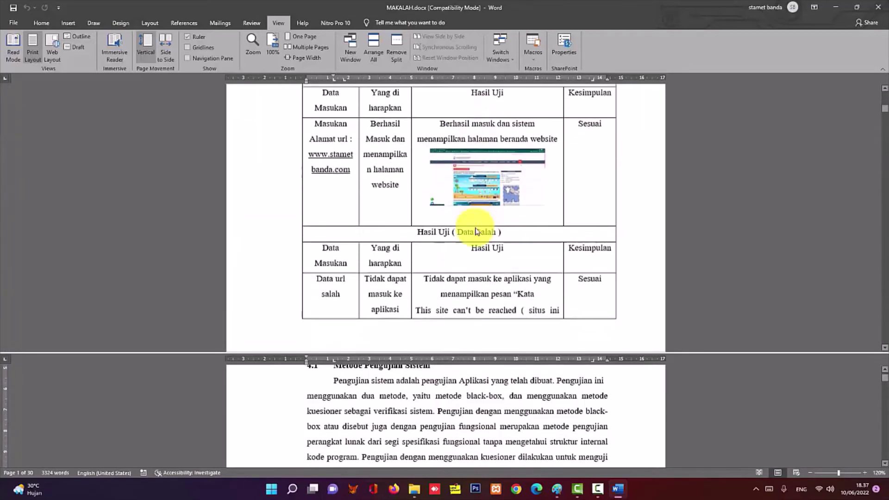